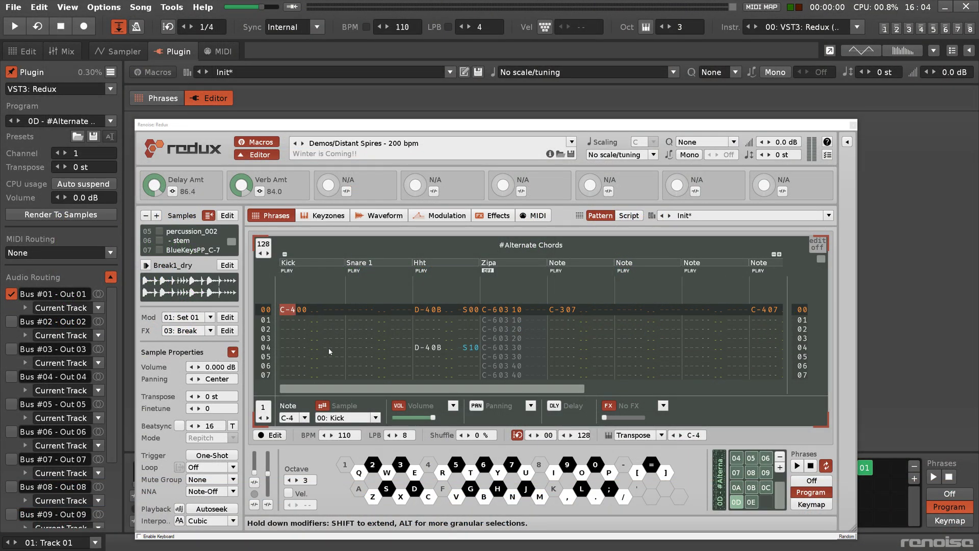
# Step: Switch the Redux instrument from its plugin editor to the Digital Zoom phrase view
pyautogui.moveTo(358, 391); pyautogui.dragTo(306, 377)
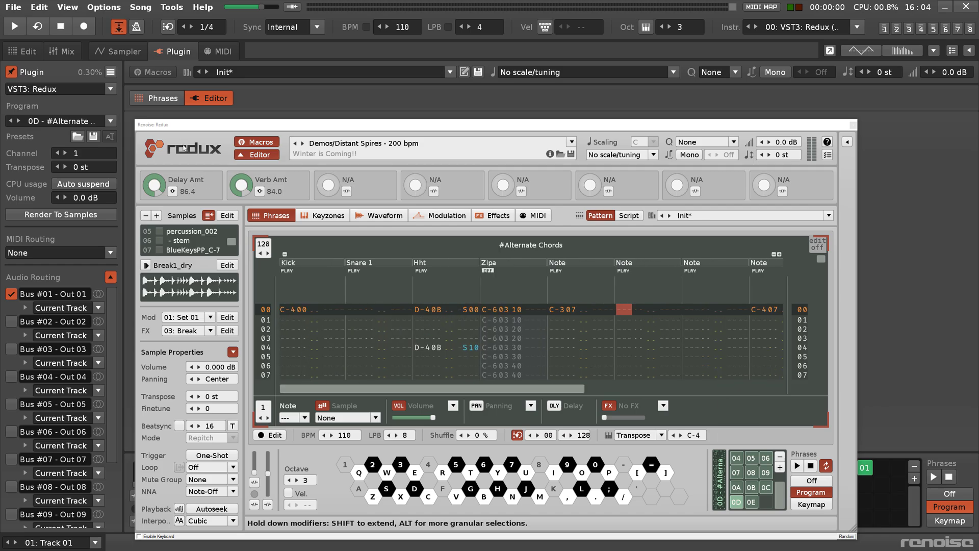
pyautogui.click(157, 100)
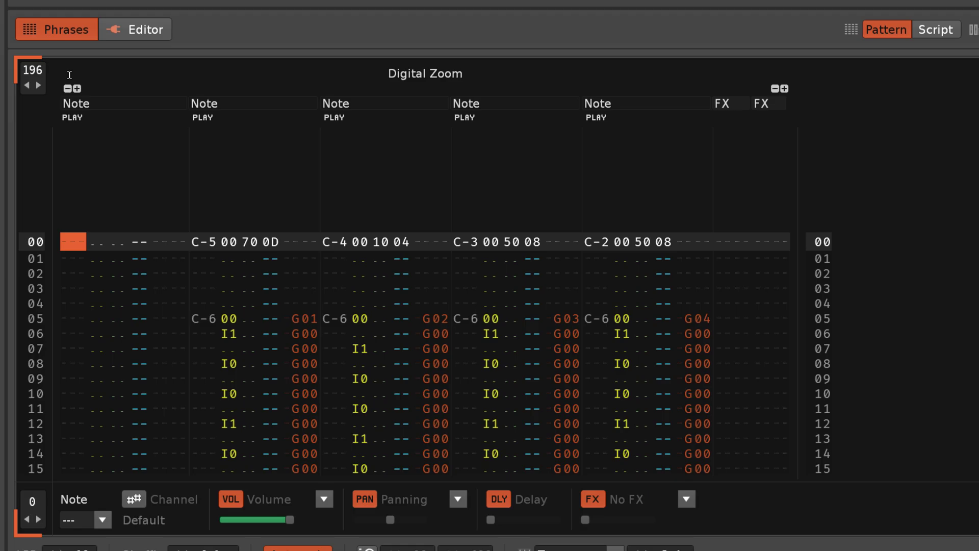
pyautogui.click(163, 137)
pyautogui.click(53, 81)
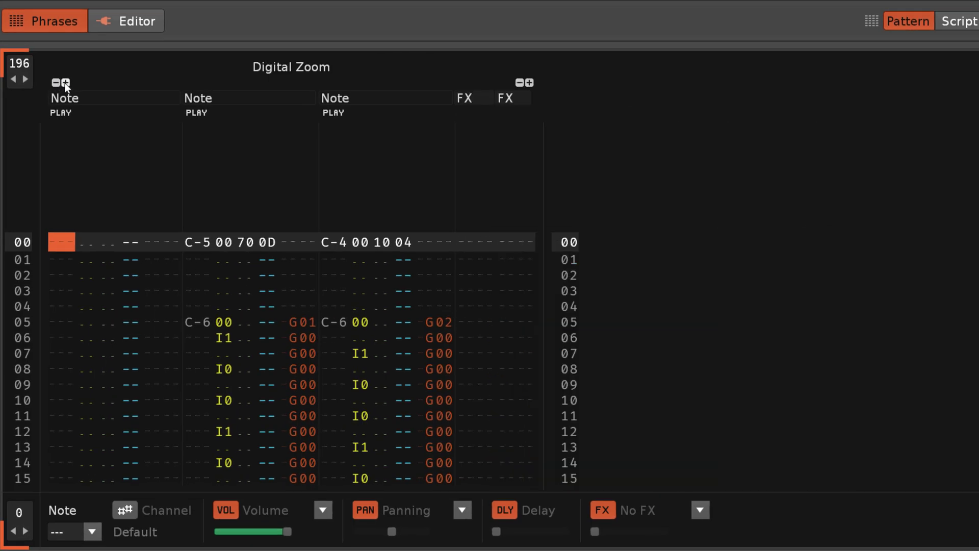
pyautogui.click(66, 82)
pyautogui.click(65, 81)
pyautogui.click(66, 82)
pyautogui.click(66, 82)
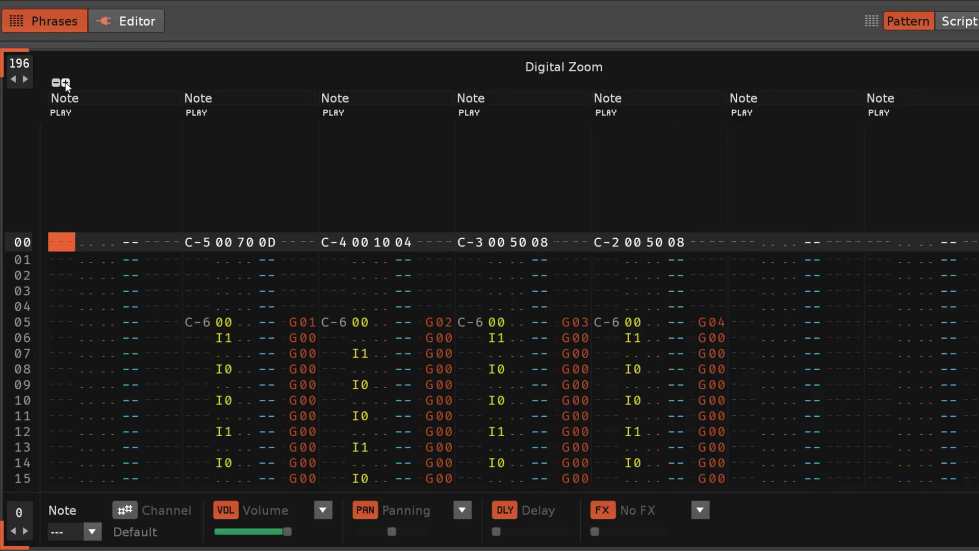
pyautogui.click(56, 81)
pyautogui.click(55, 81)
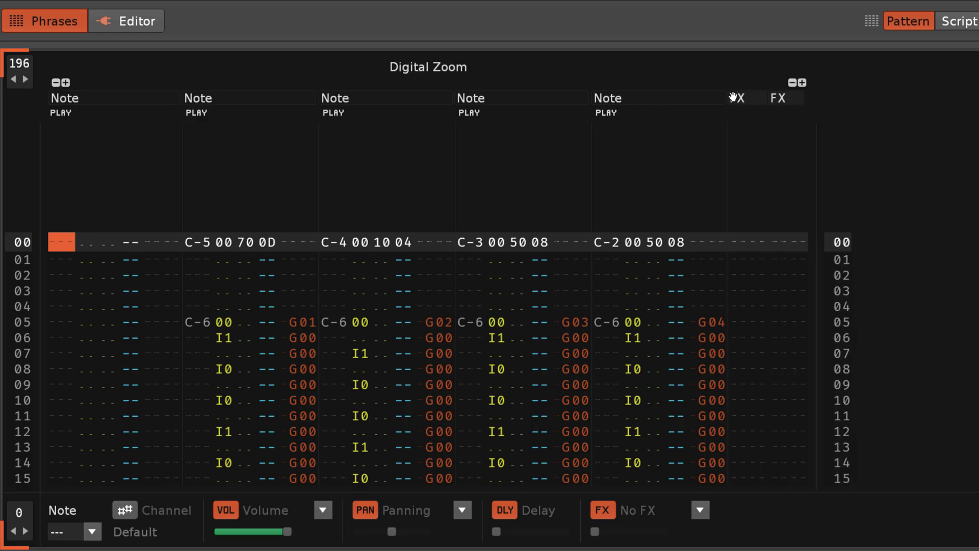
pyautogui.click(802, 83)
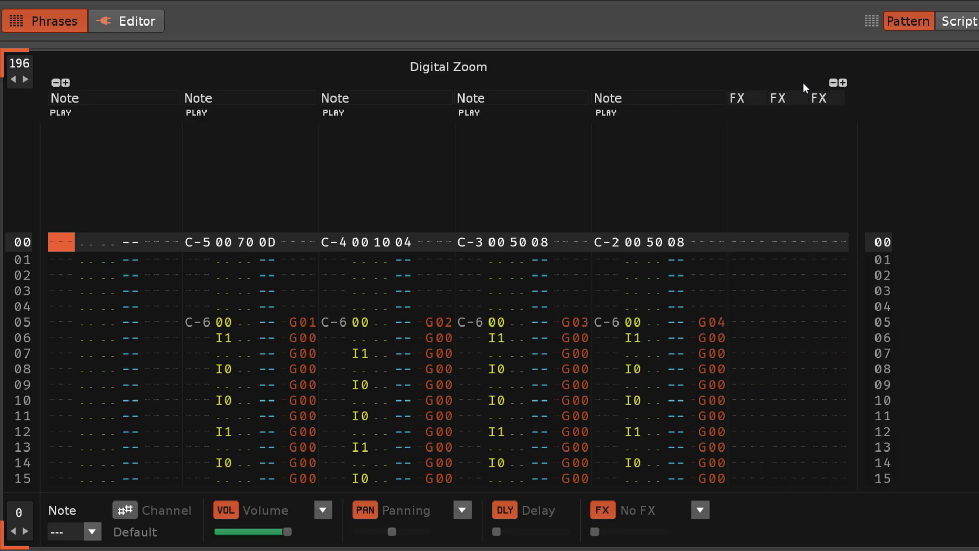
pyautogui.click(832, 83)
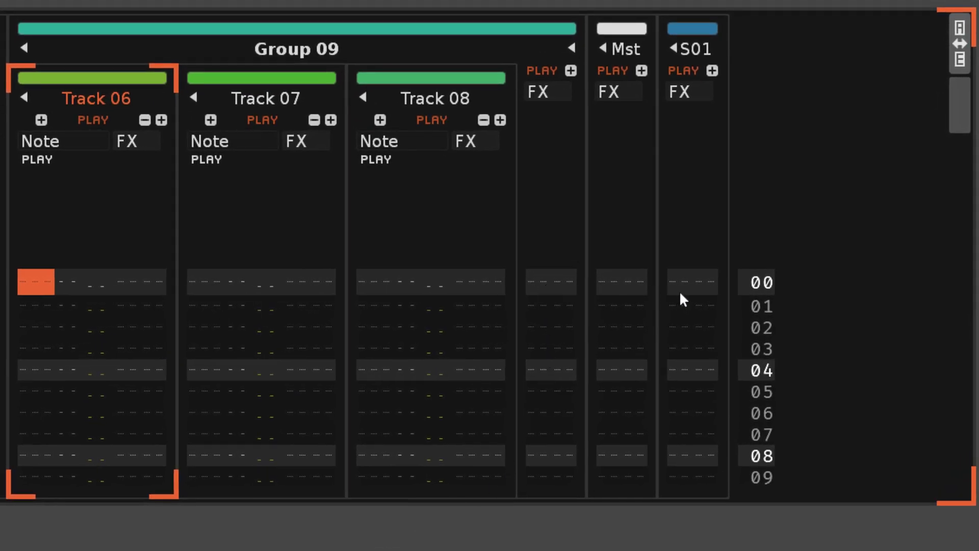
pyautogui.click(571, 70)
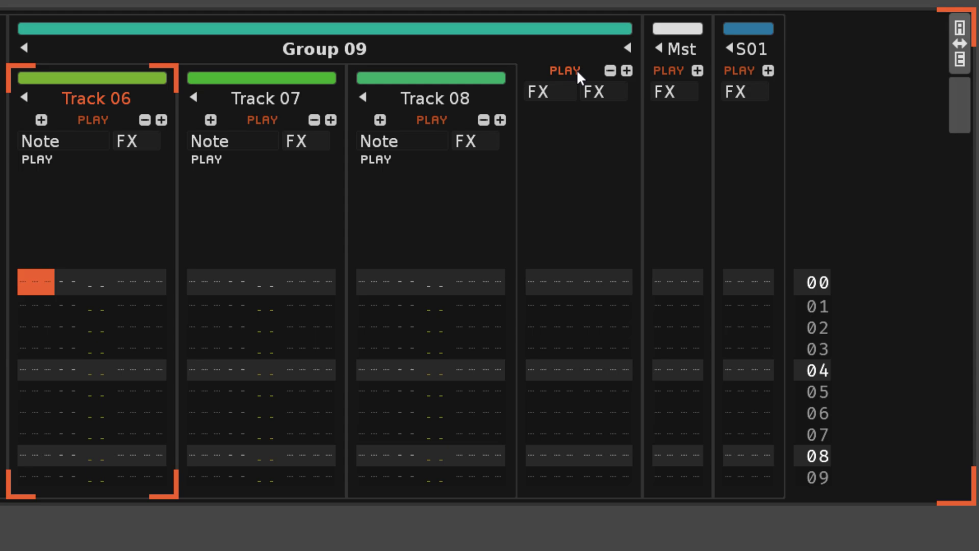
pyautogui.click(610, 71)
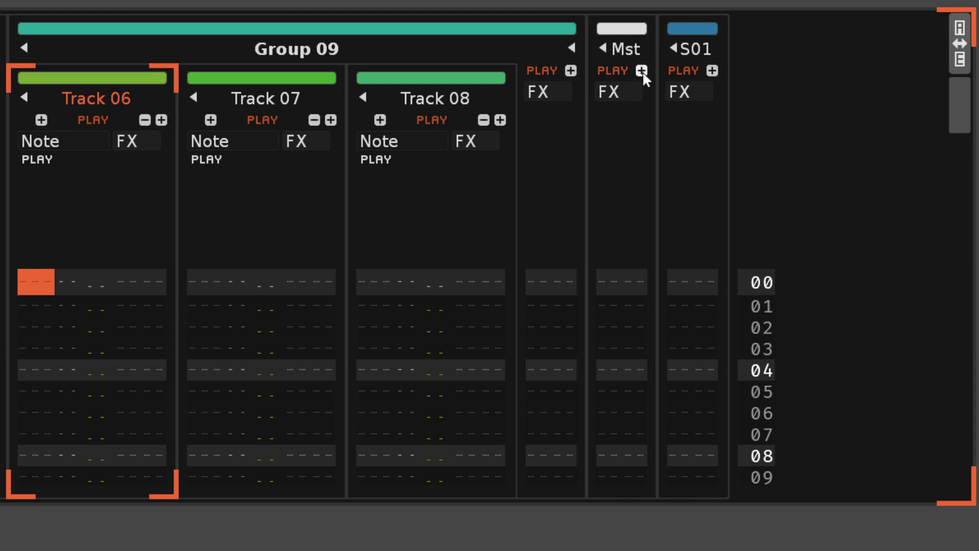
pyautogui.click(641, 72)
pyautogui.click(675, 70)
pyautogui.click(712, 71)
pyautogui.click(747, 73)
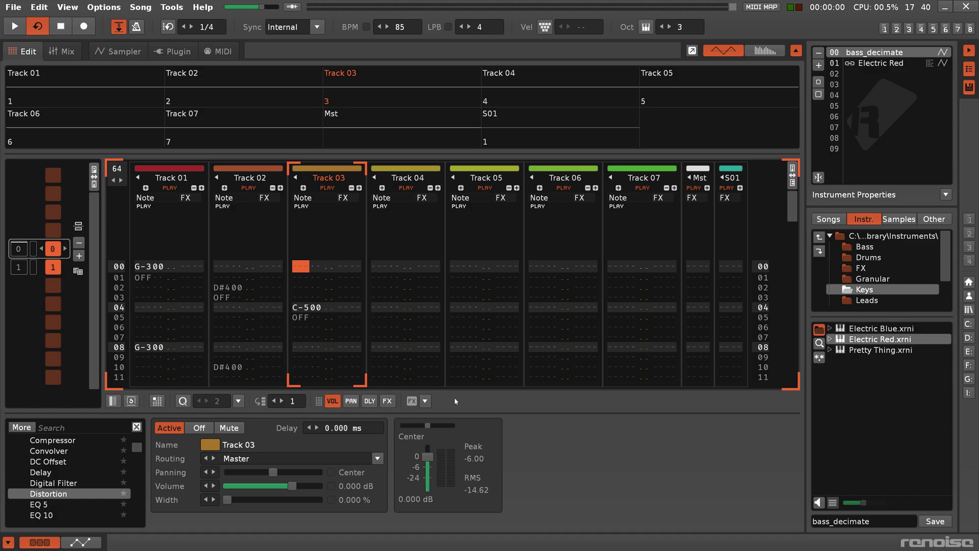
# Step: Audition the song, then select instrument 01 Electric Red and replay from the pattern start
pyautogui.press('space')
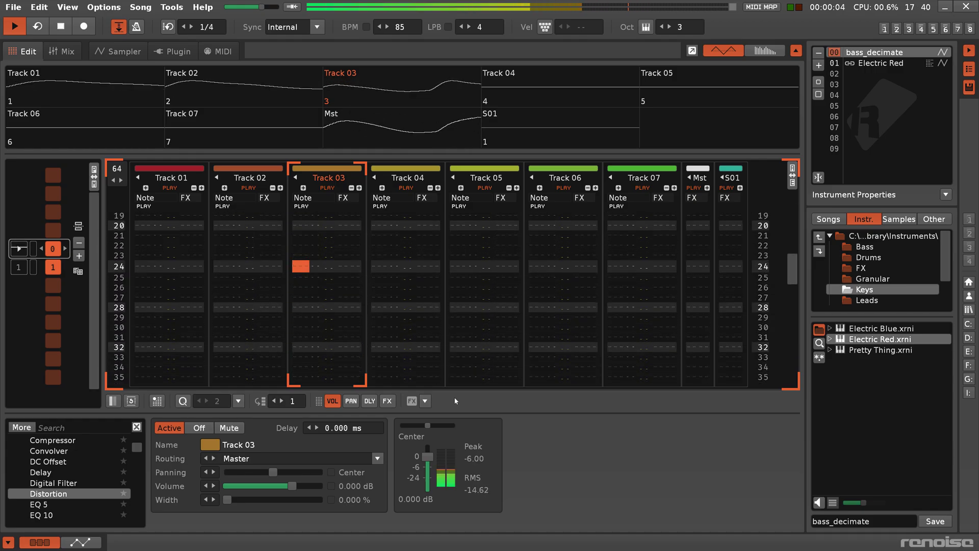
pyautogui.press('space')
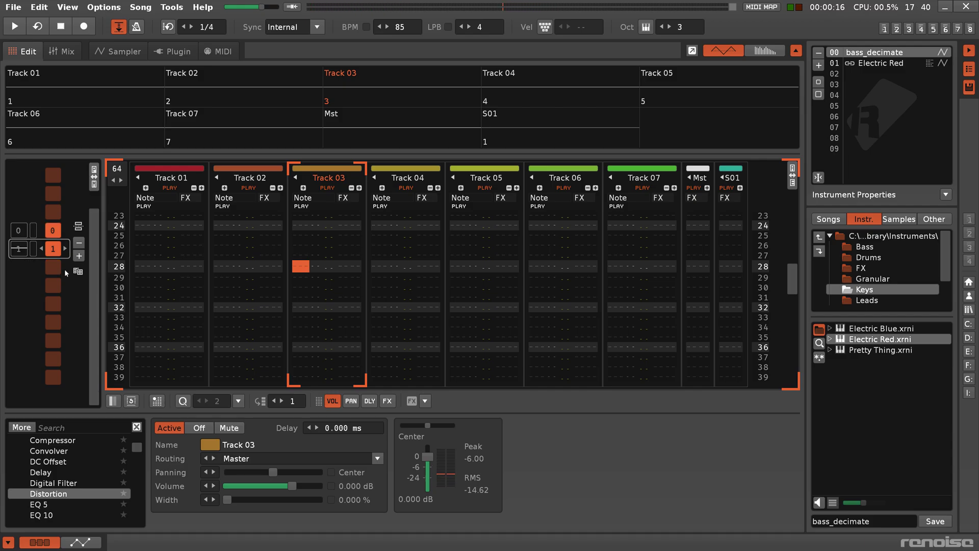
pyautogui.click(879, 64)
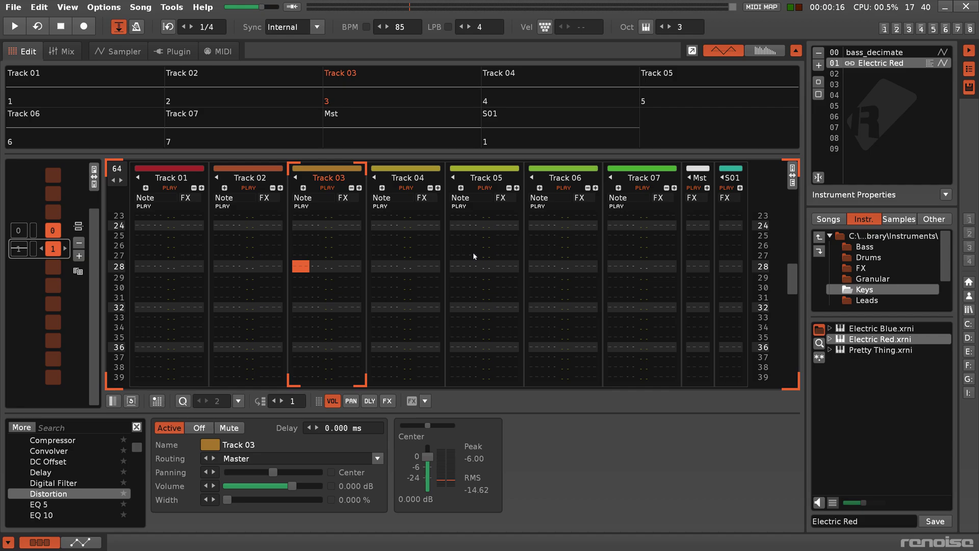
pyautogui.press('Home')
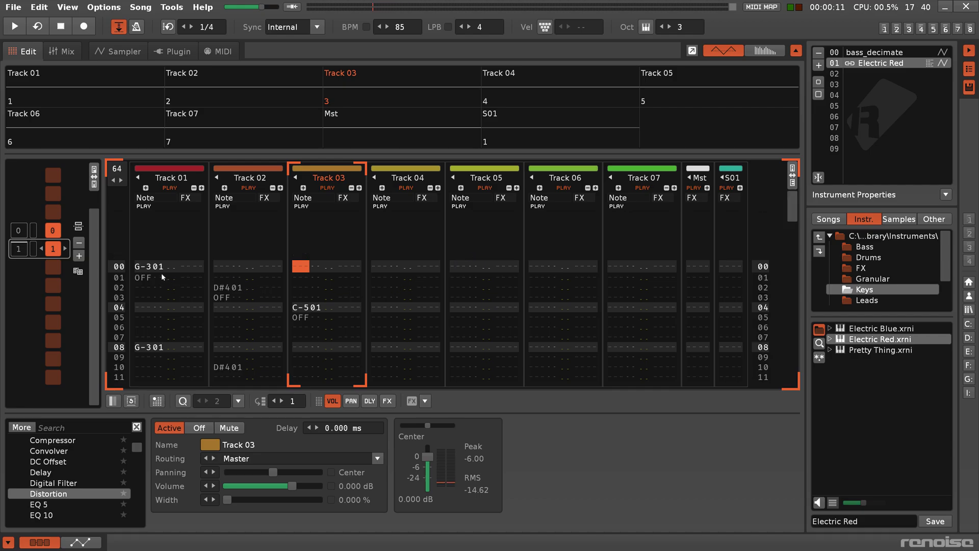
pyautogui.press('space')
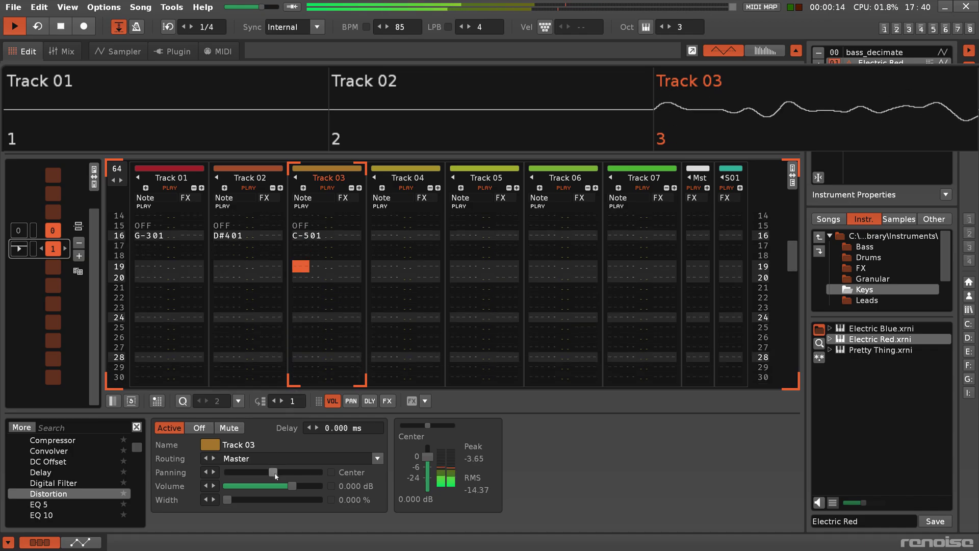
# Step: Pan Track 03 fully left during playback, then stop and undo the panning change
pyautogui.moveTo(276, 475)
pyautogui.mouseDown()
pyautogui.moveTo(227, 472)
pyautogui.moveTo(278, 472)
pyautogui.mouseUp()
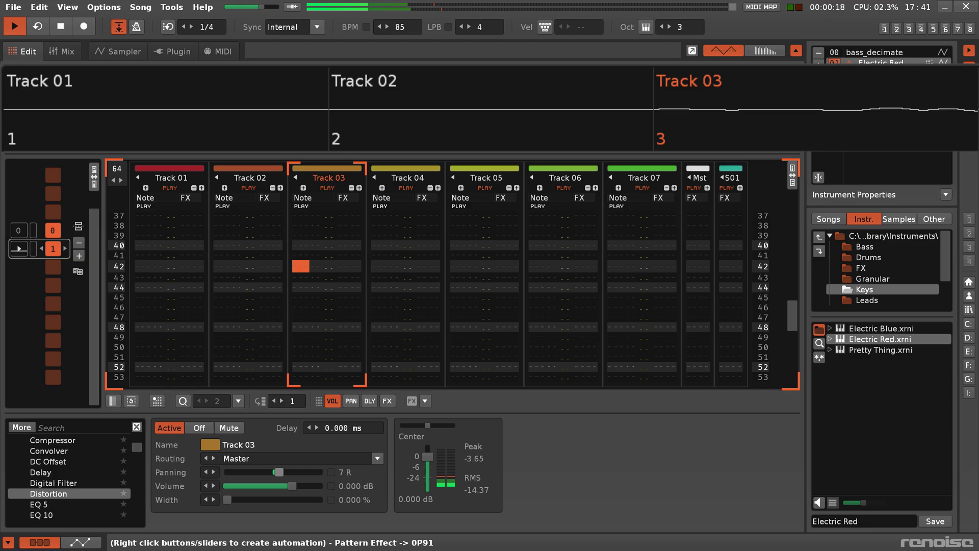
pyautogui.press('space')
pyautogui.hotkey('ctrl', 'z')
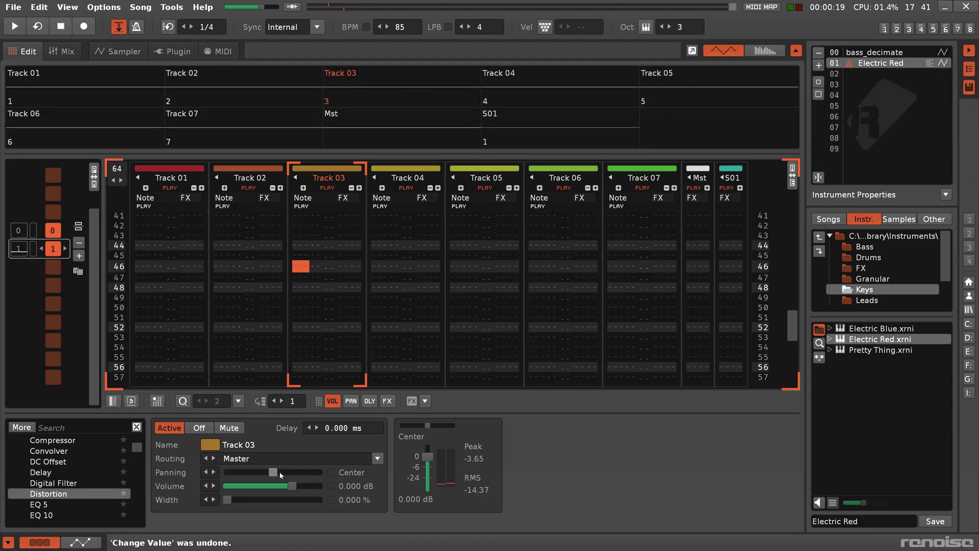
# Step: Route Electric Red's Echoes effect chain output to 01: Track 01
pyautogui.click(119, 51)
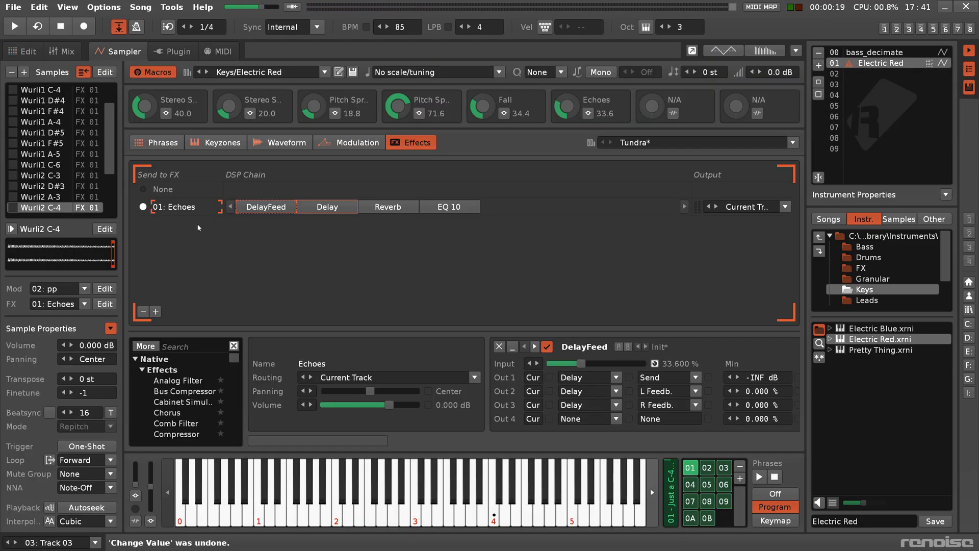
pyautogui.click(786, 207)
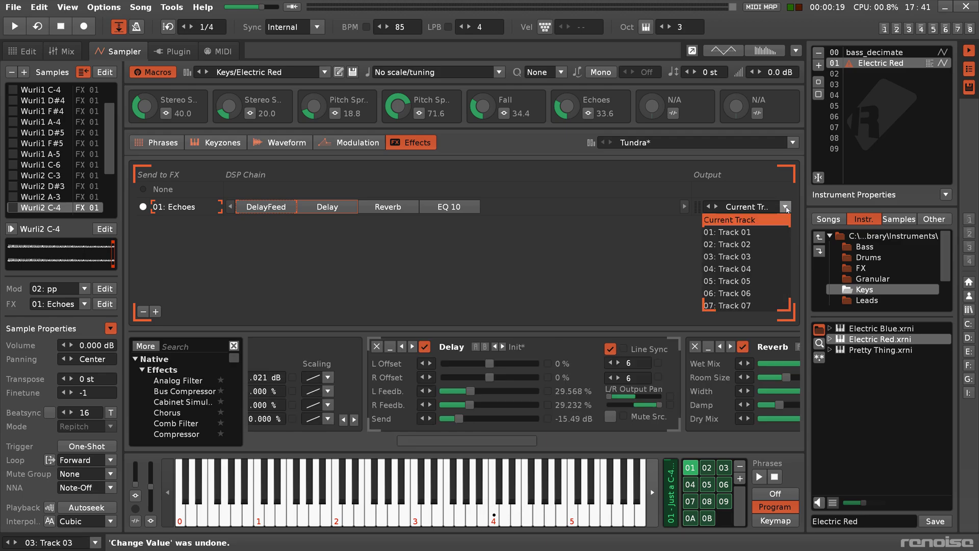
pyautogui.click(746, 232)
# Step: Return to the pattern editor, move to Track 01, and start playback
pyautogui.click(39, 50)
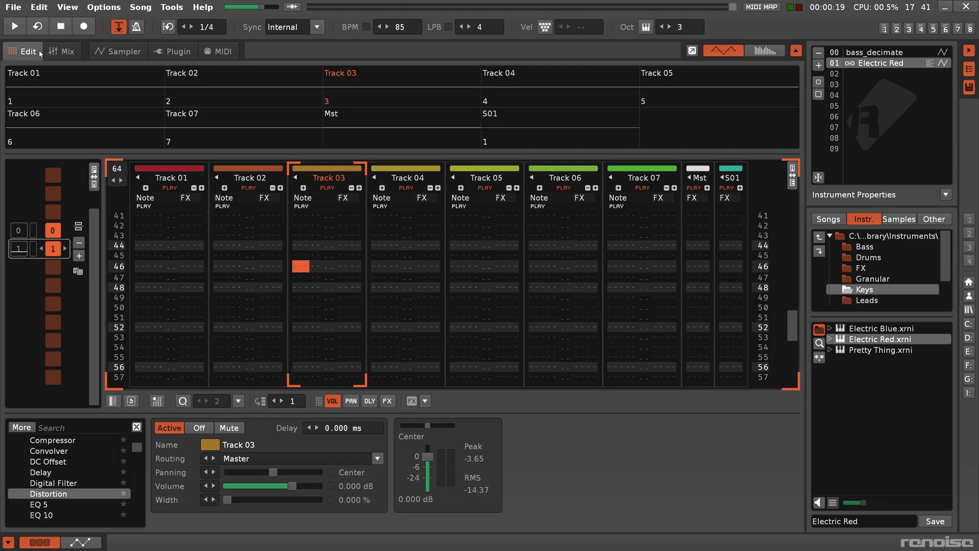
pyautogui.hotkey('shift', 'Tab')
pyautogui.hotkey('shift', 'Tab')
pyautogui.press('space')
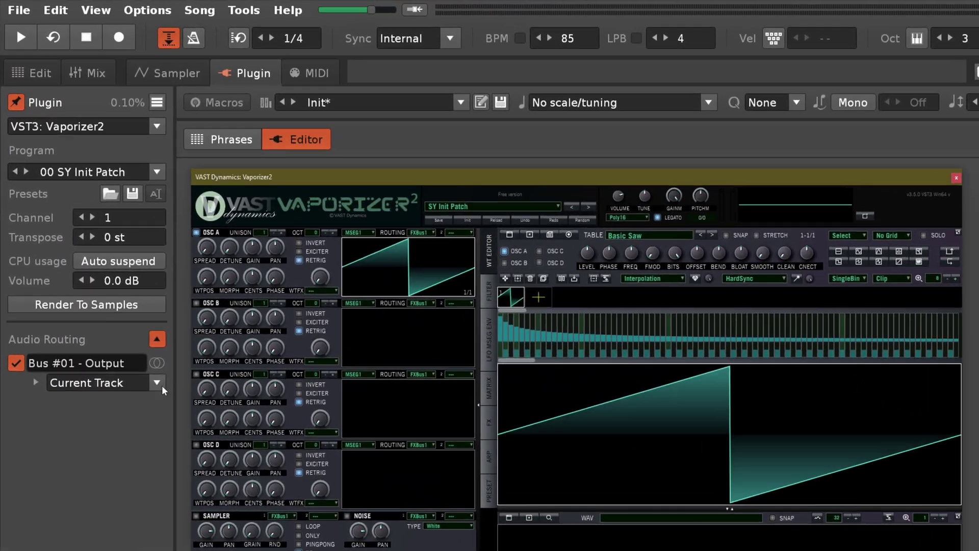
# Step: Route Vaporizer2 to Track 02 and take MIDI input from LoopBe Internal MIDI on 04: Track 04
pyautogui.click(110, 270)
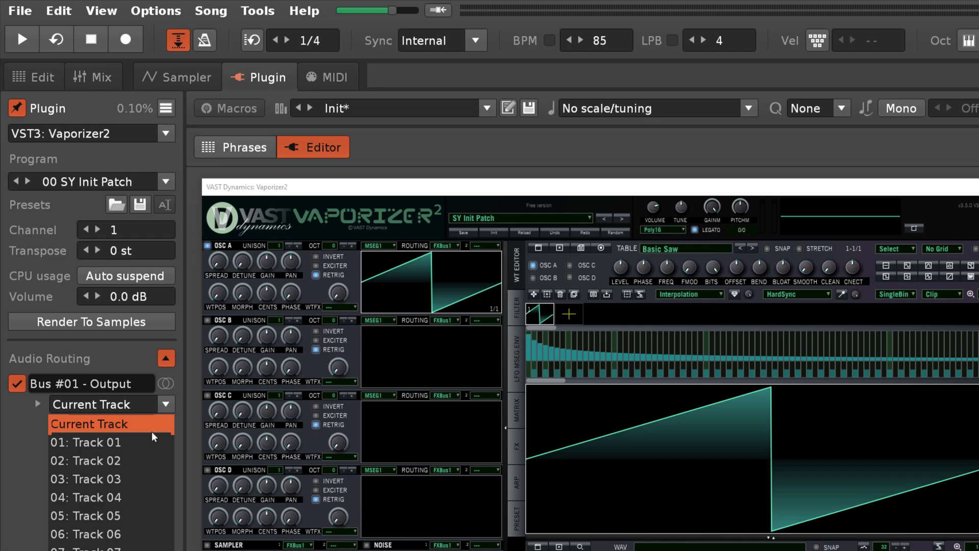
pyautogui.click(143, 459)
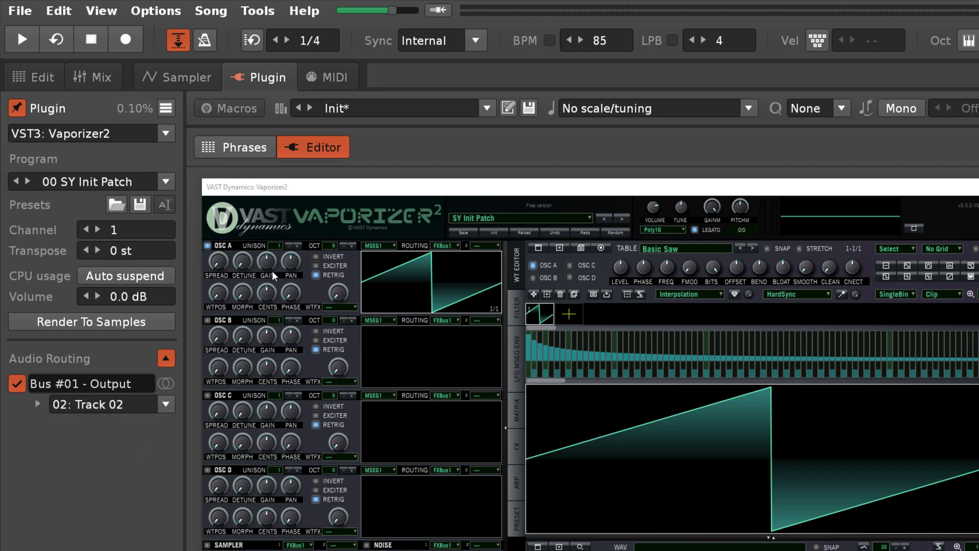
pyautogui.click(336, 82)
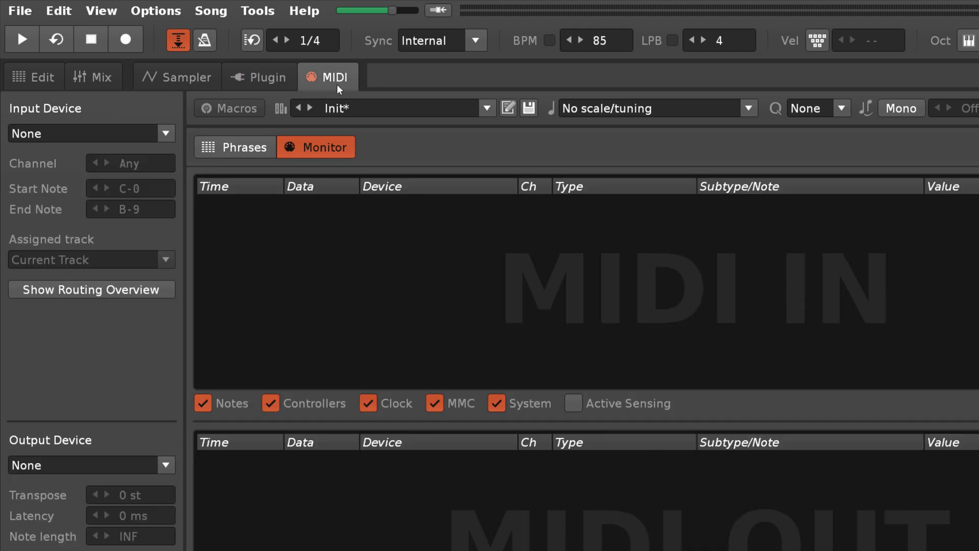
pyautogui.click(165, 134)
pyautogui.click(63, 192)
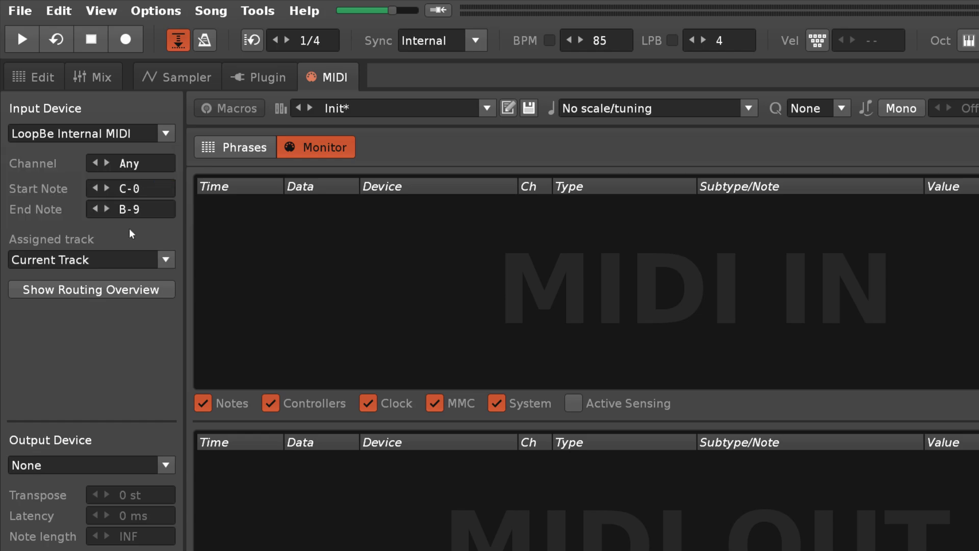
pyautogui.click(164, 260)
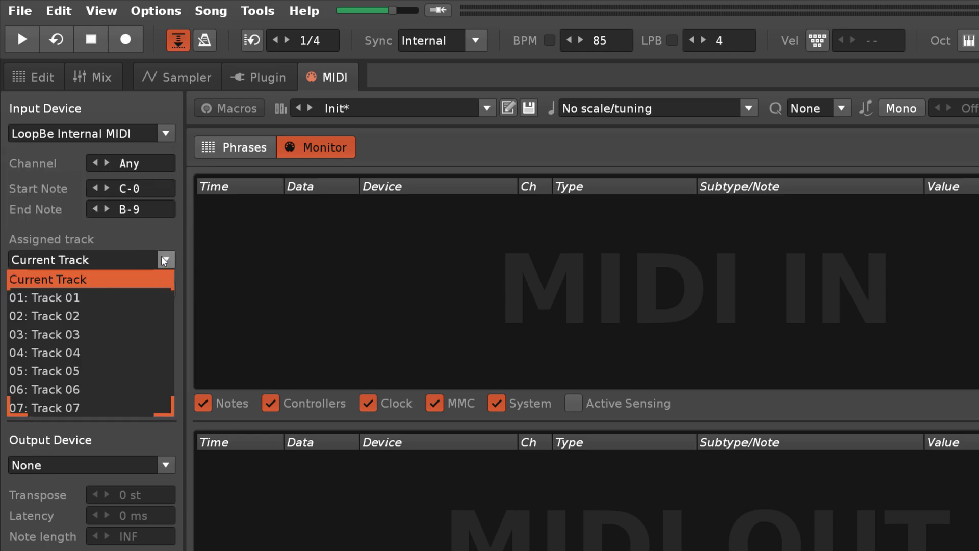
pyautogui.click(100, 350)
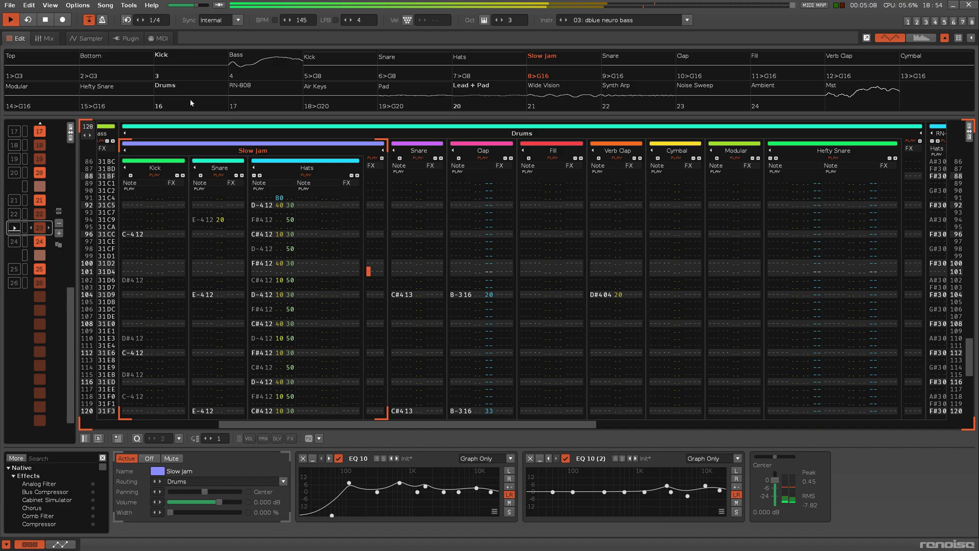
# Step: Solo the Drums group and keep Hefty Snare's routing set to Drums
pyautogui.rightClick(190, 99)
pyautogui.click(145, 98)
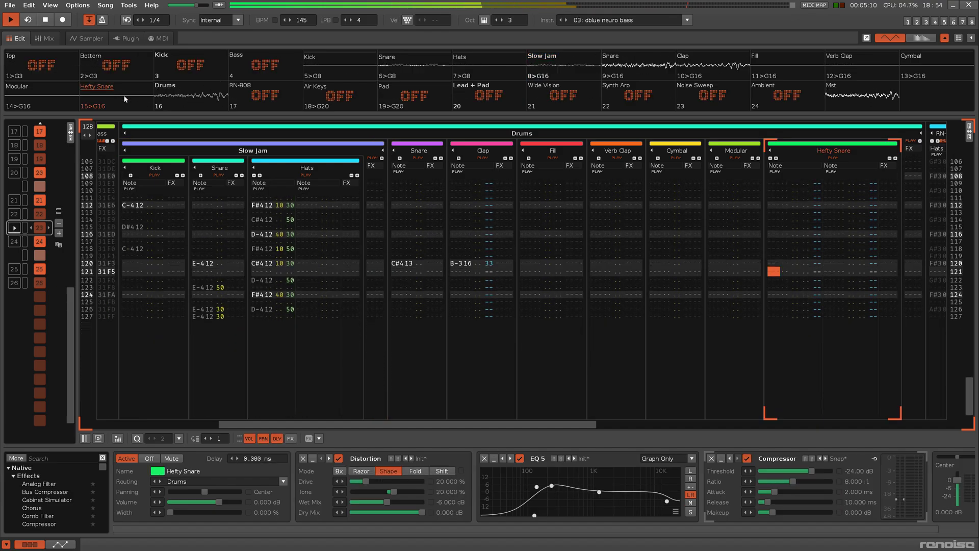
pyautogui.click(282, 481)
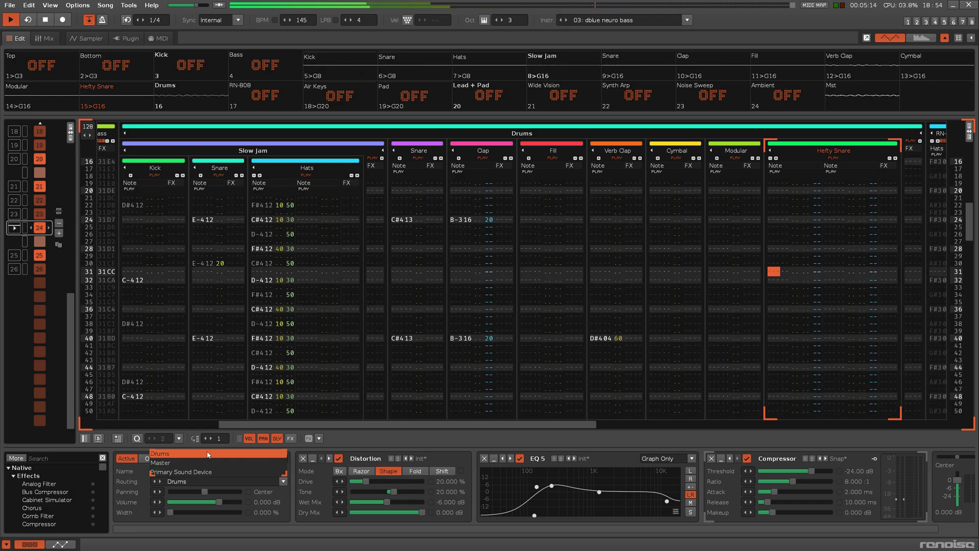
pyautogui.click(208, 453)
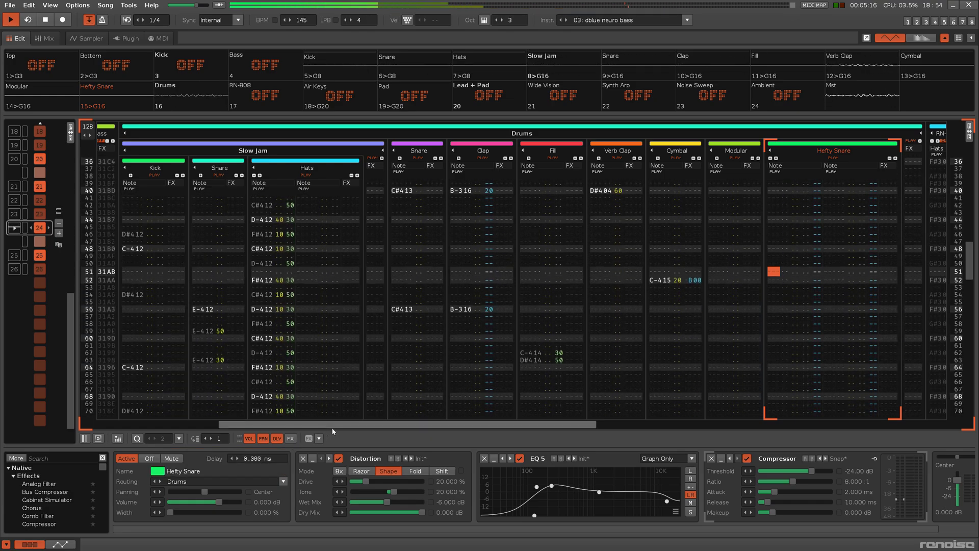
# Step: Select the Lead + Pad group and solo it
pyautogui.hscroll(5, 491, 416)
pyautogui.hscroll(5, 491, 415)
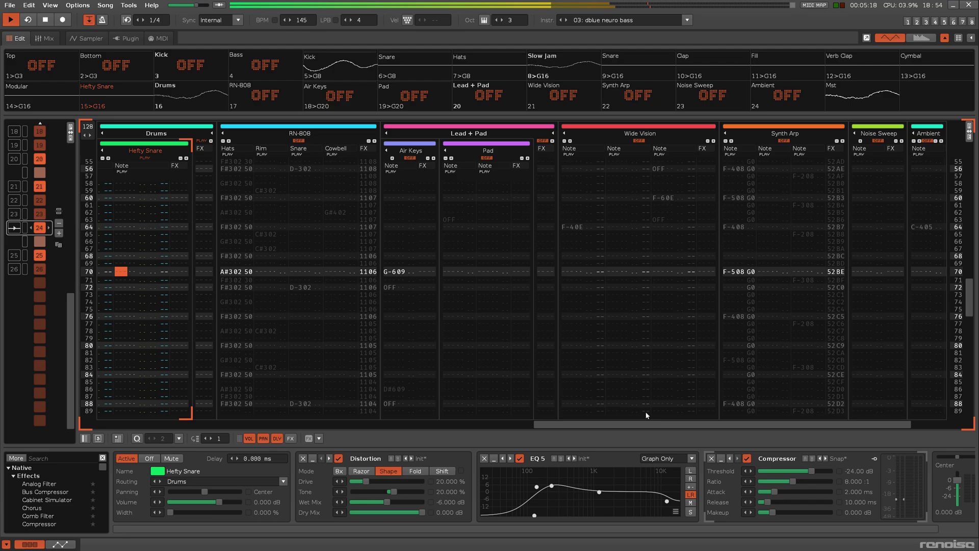
pyautogui.click(543, 253)
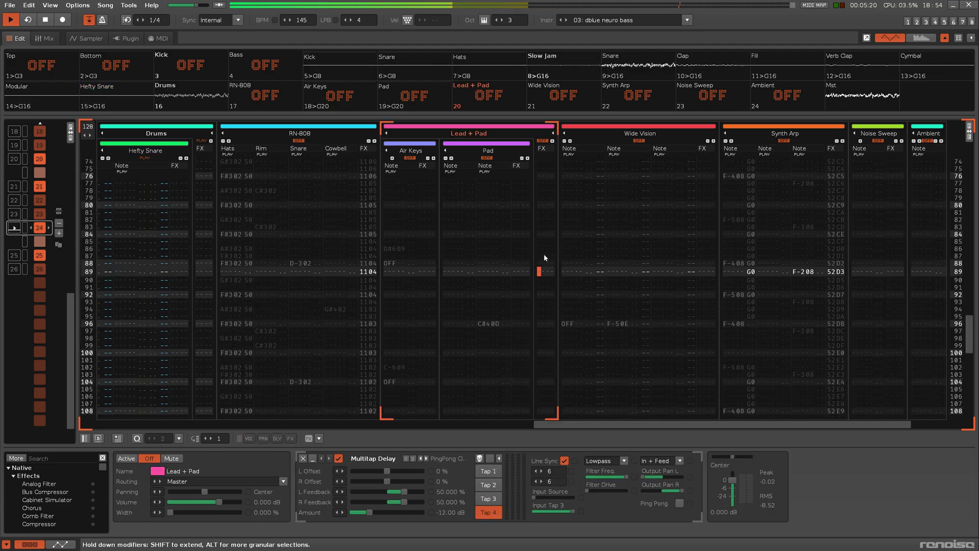
pyautogui.rightClick(491, 94)
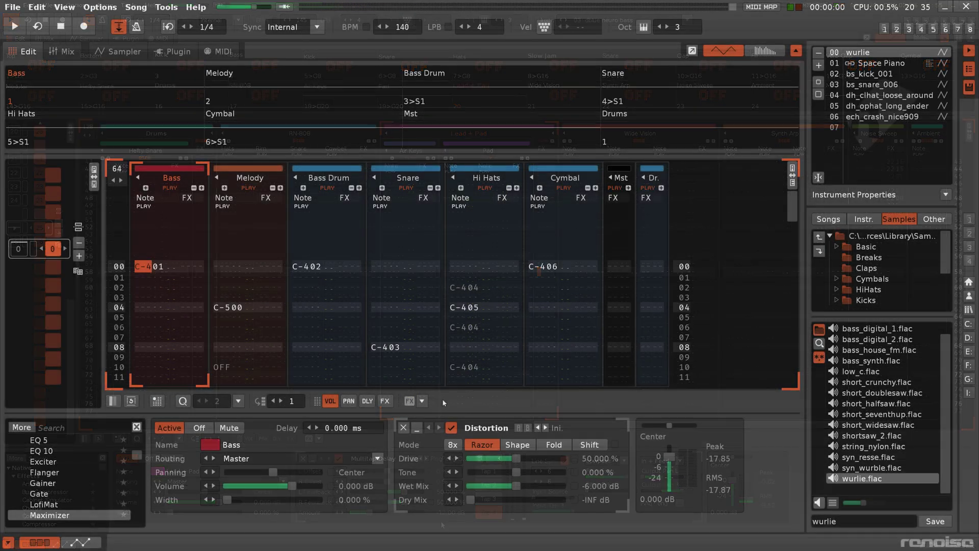
# Step: Move across to the Drums send track, start playback, and briefly bypass its Delay device
pyautogui.press('Tab')
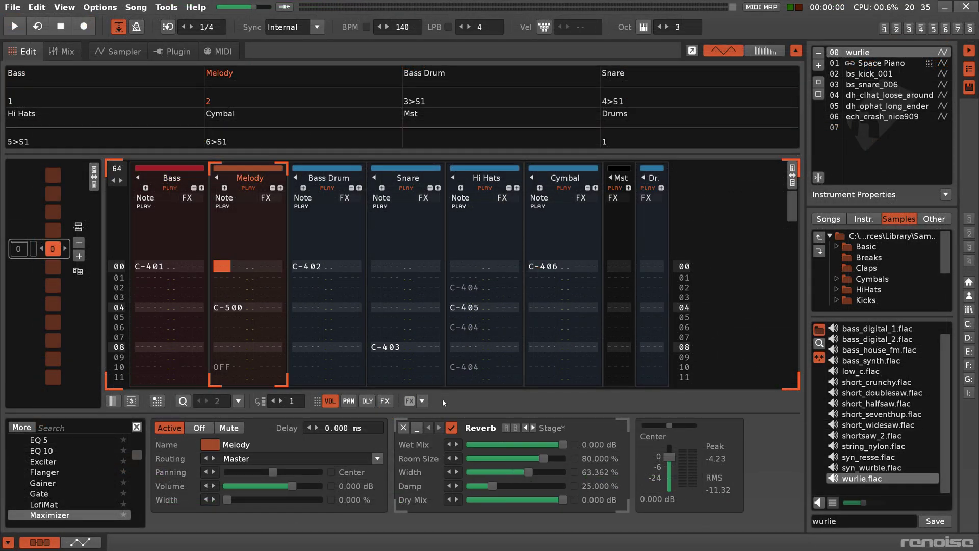
pyautogui.press('Tab')
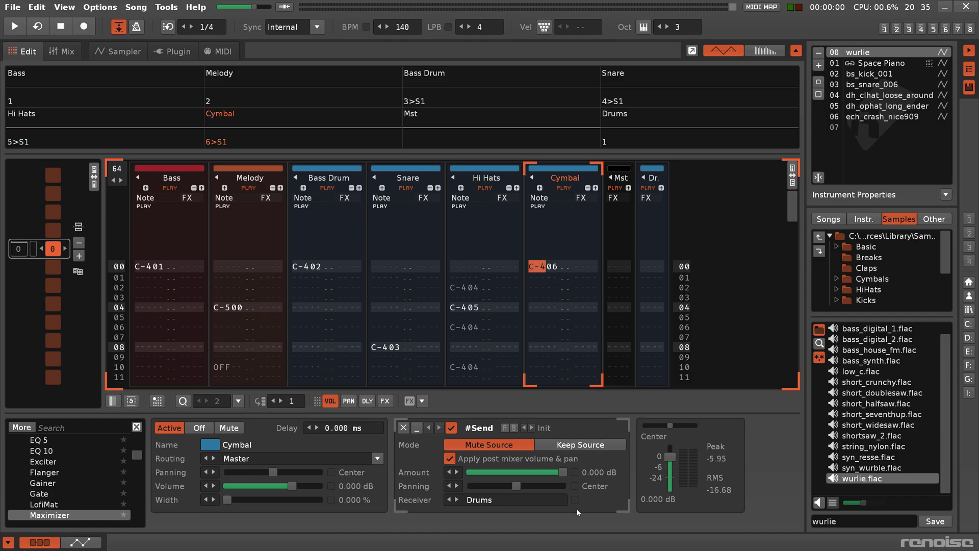
pyautogui.press('Tab')
pyautogui.press('Tab')
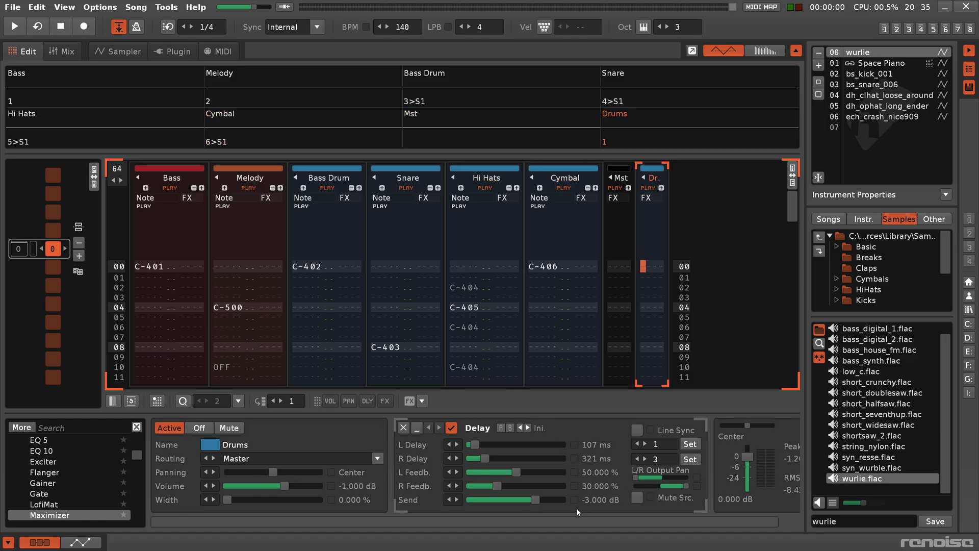
pyautogui.press('space')
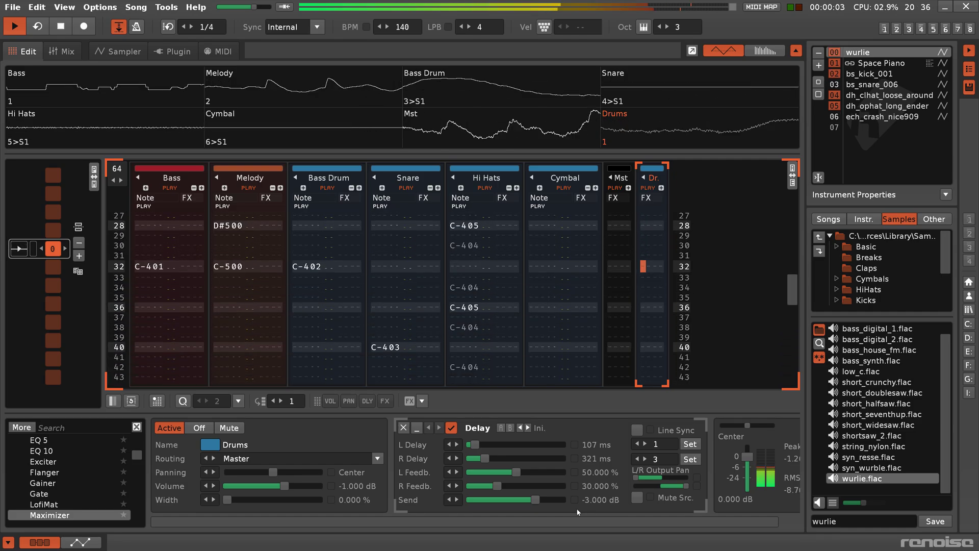
pyautogui.click(452, 428)
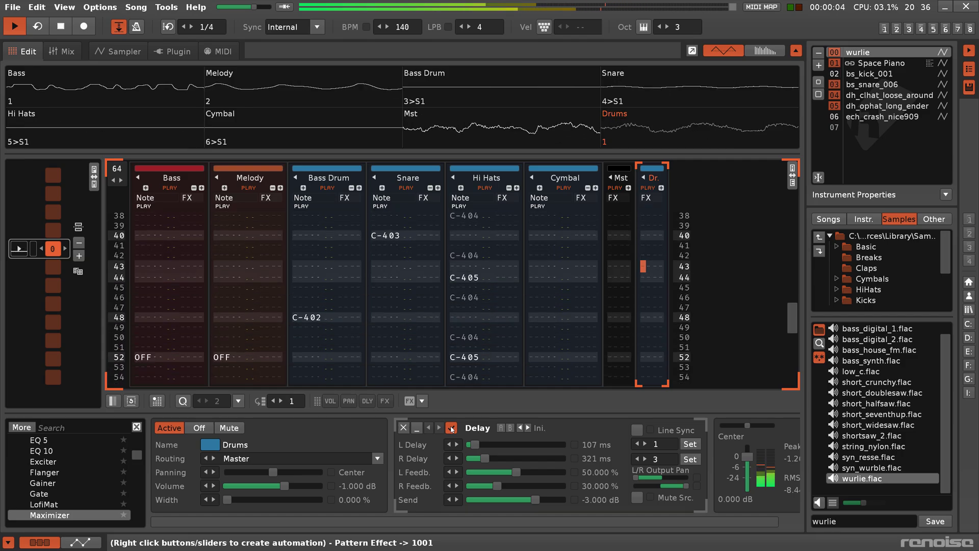
pyautogui.click(451, 428)
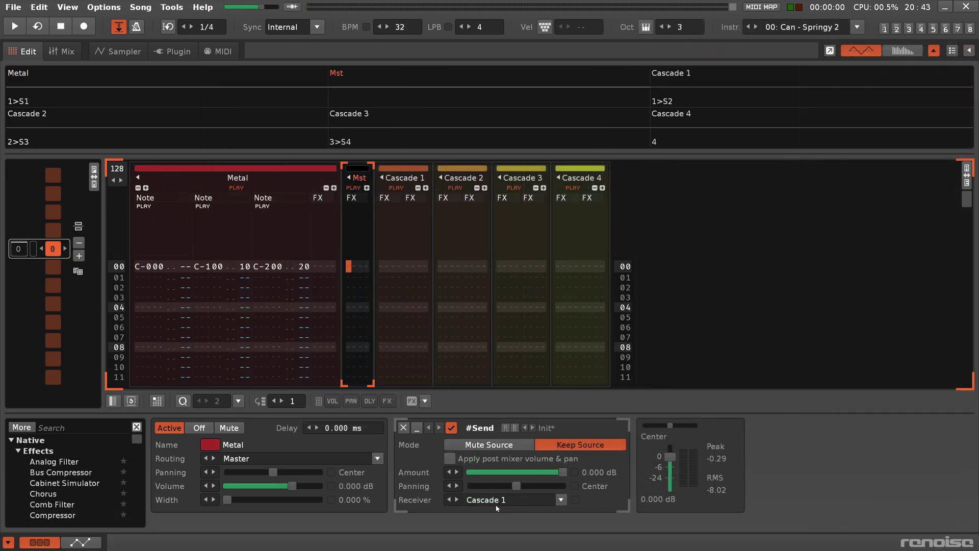
# Step: Inspect the Cascade 1, 3 and 4 send tracks' DSP chains, then start playback
pyautogui.press('Tab')
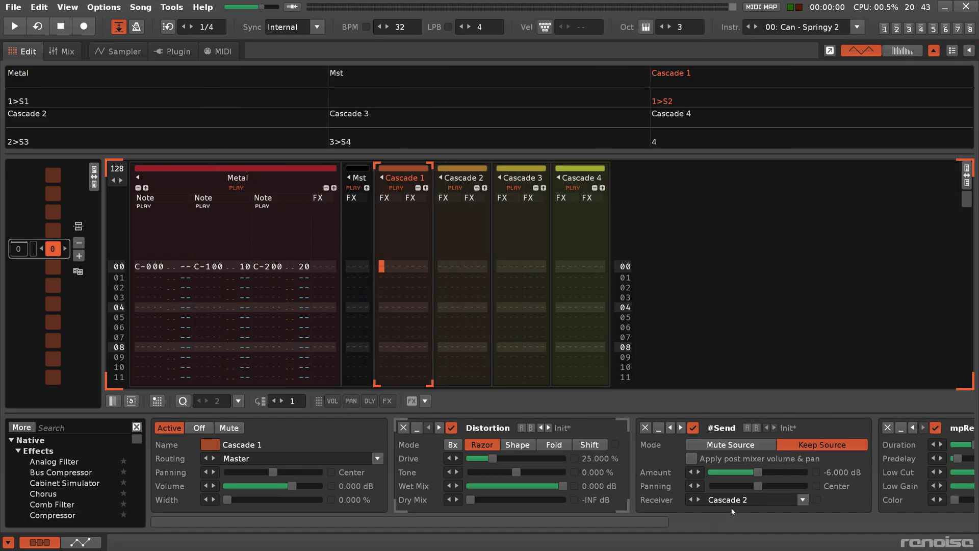
pyautogui.press('Tab')
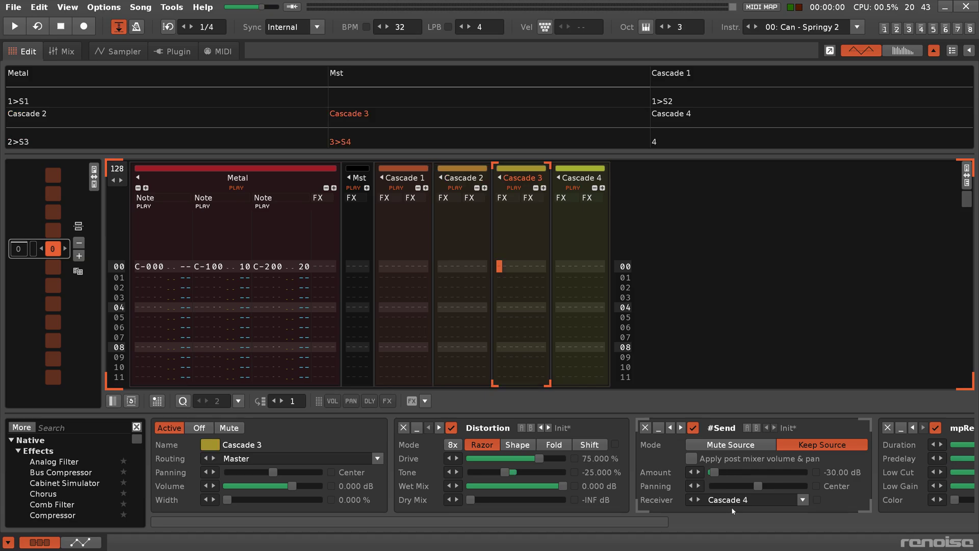
pyautogui.press('Tab')
pyautogui.press('space')
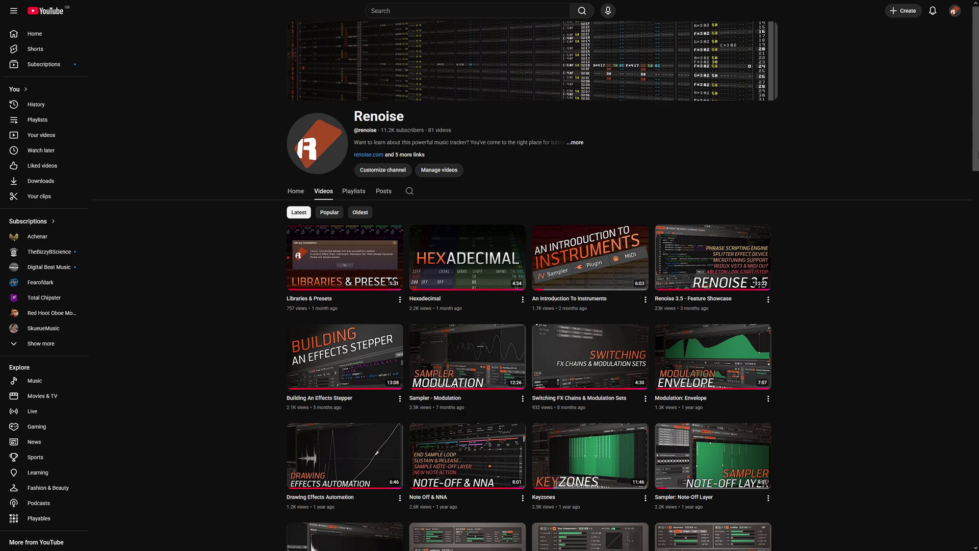
# Step: Scroll down the Videos list to the Send Tracks & Devices tutorial
pyautogui.scroll(-15, 528, 286)
pyautogui.scroll(-2, 529, 286)
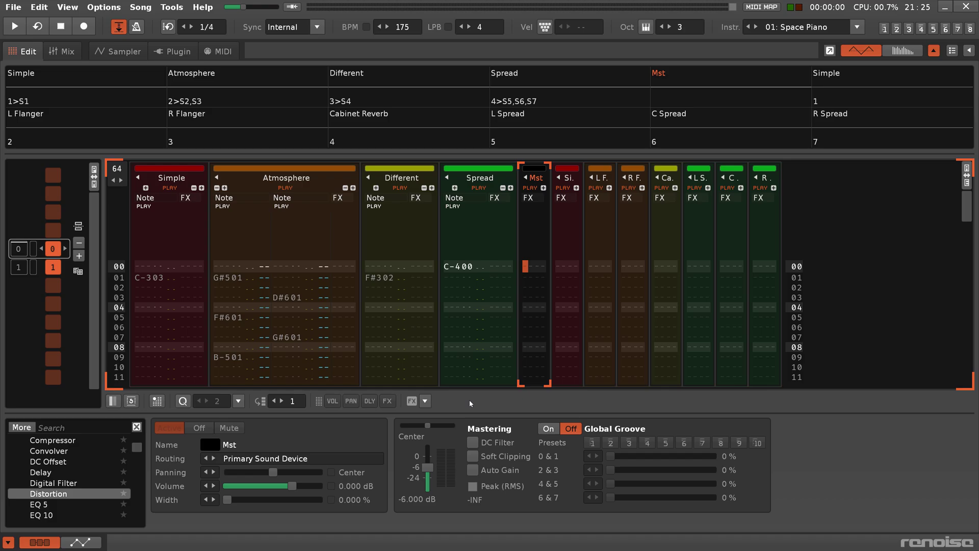
# Step: Add a Distortion device to the master track, play the song, and raise Drive to 99.2 %
pyautogui.doubleClick(89, 494)
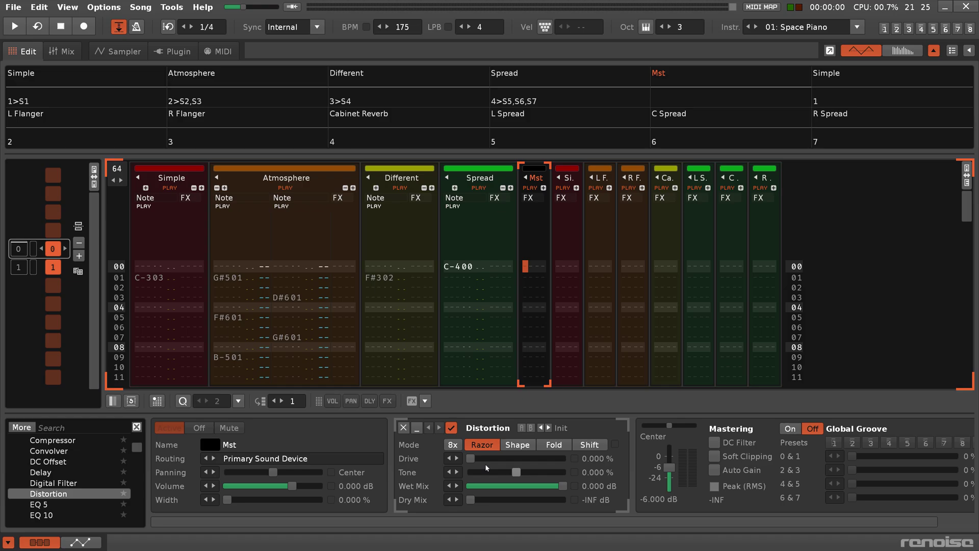
pyautogui.press('space')
pyautogui.moveTo(472, 462)
pyautogui.mouseDown()
pyautogui.moveTo(552, 472)
pyautogui.moveTo(470, 473)
pyautogui.mouseUp()
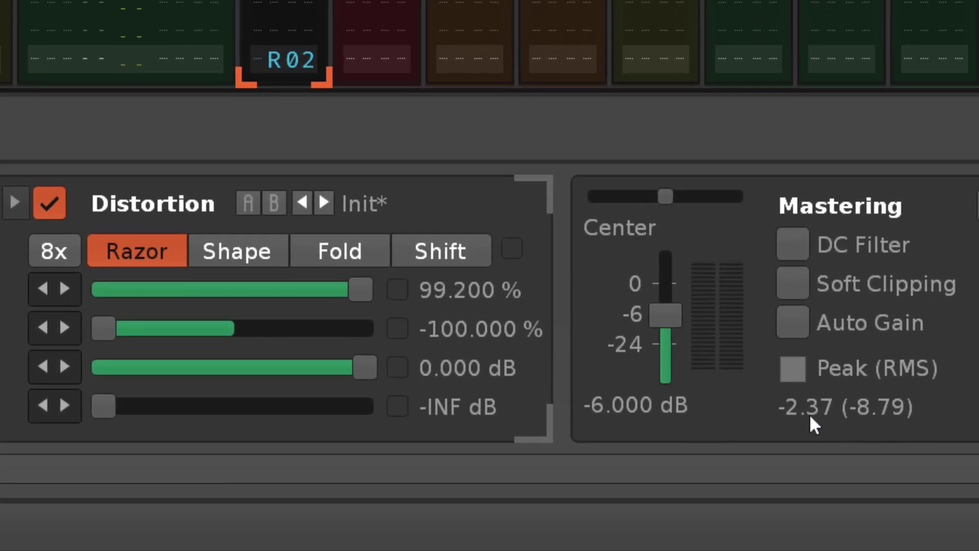
# Step: Disable the master track's Distortion device using its enable checkbox
pyautogui.click(49, 202)
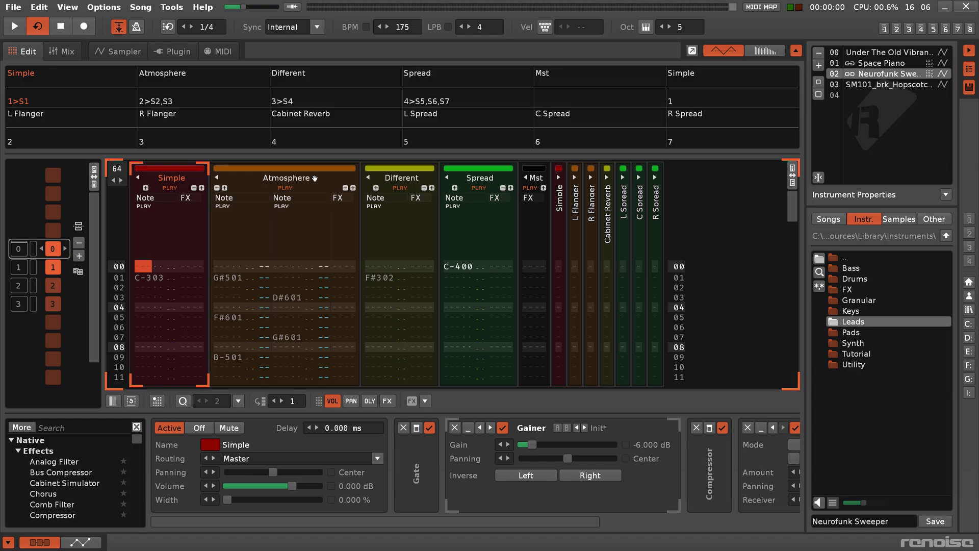
# Step: Rename the Atmosphere track to Atmospheric
pyautogui.doubleClick(296, 177)
pyautogui.write('ic')
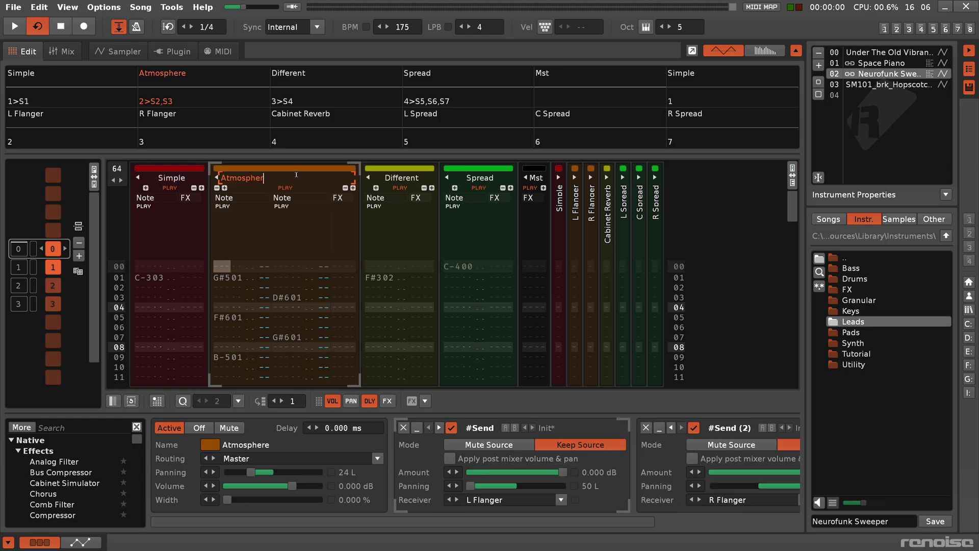
pyautogui.press('Return')
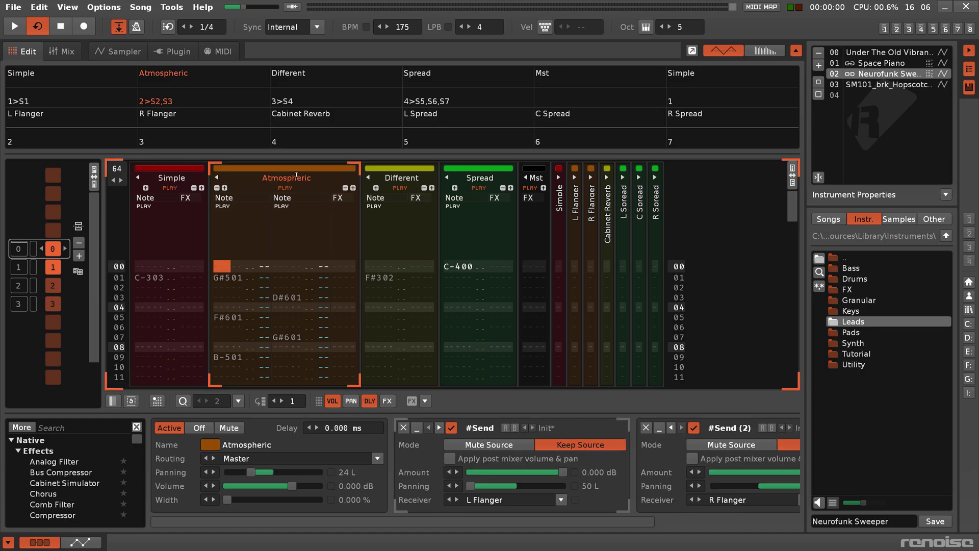
# Step: Label the track's two note columns Piano 1 and Piano 2
pyautogui.doubleClick(238, 198)
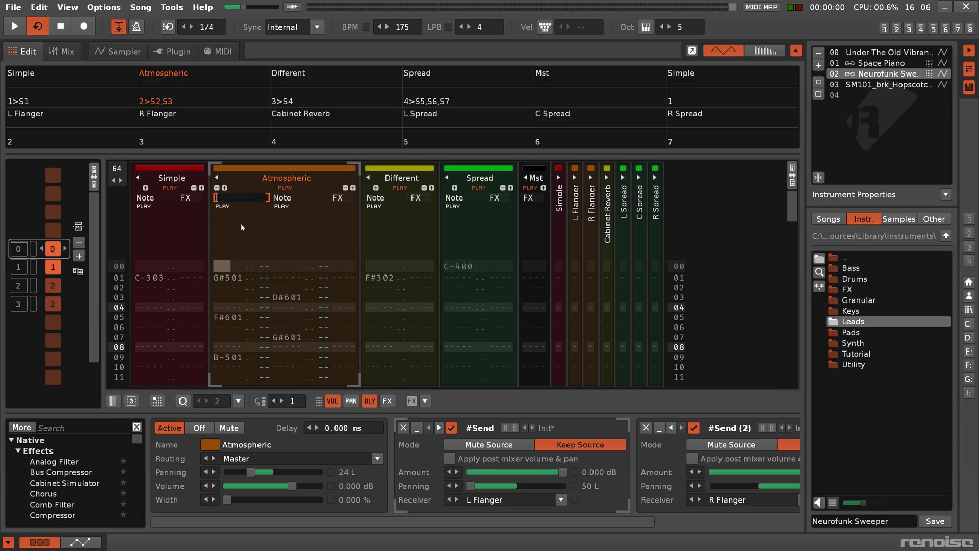
pyautogui.write('Piano 1')
pyautogui.doubleClick(293, 198)
pyautogui.write('Piano 2')
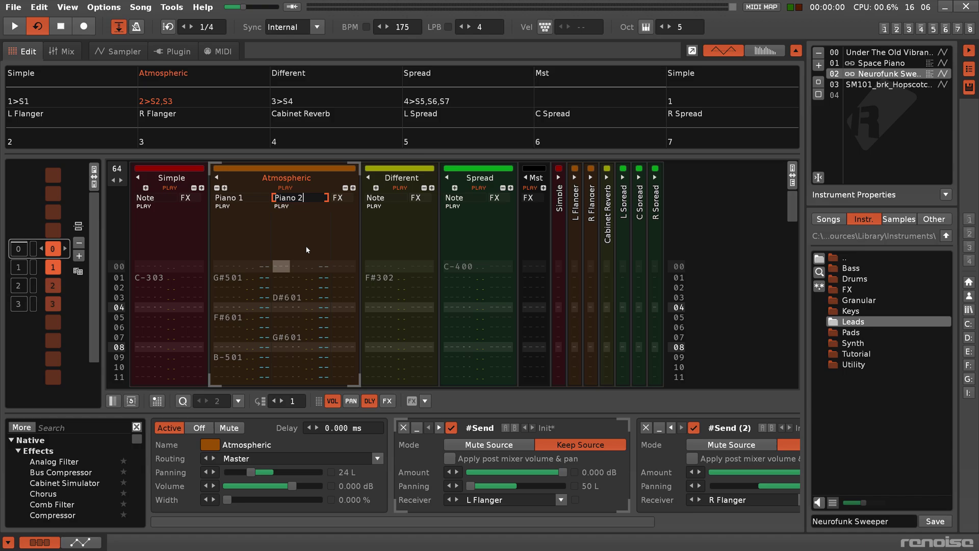
pyautogui.press('Return')
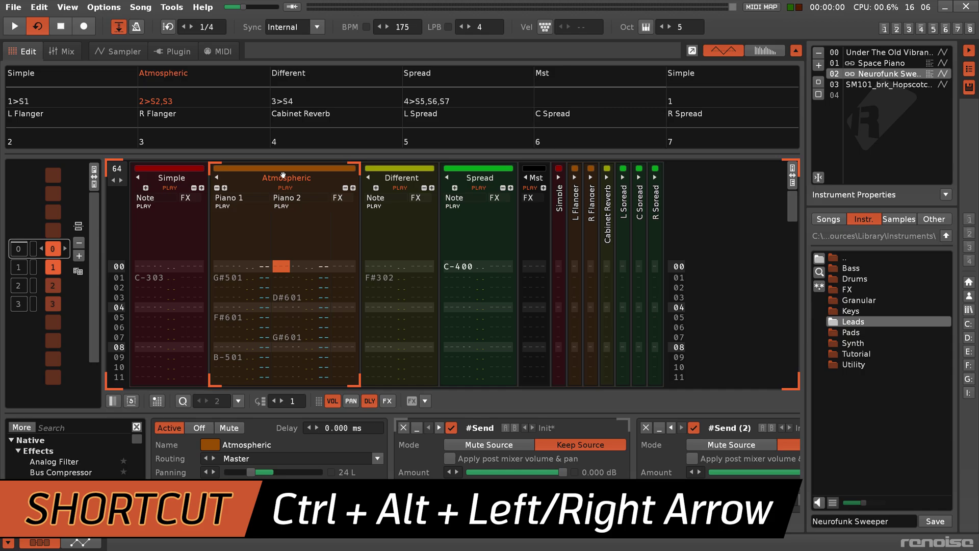
# Step: Drag Atmospheric to a new position, then in the mixer move Simple first and Different past Spread
pyautogui.moveTo(283, 175); pyautogui.dragTo(143, 197)
pyautogui.click(62, 51)
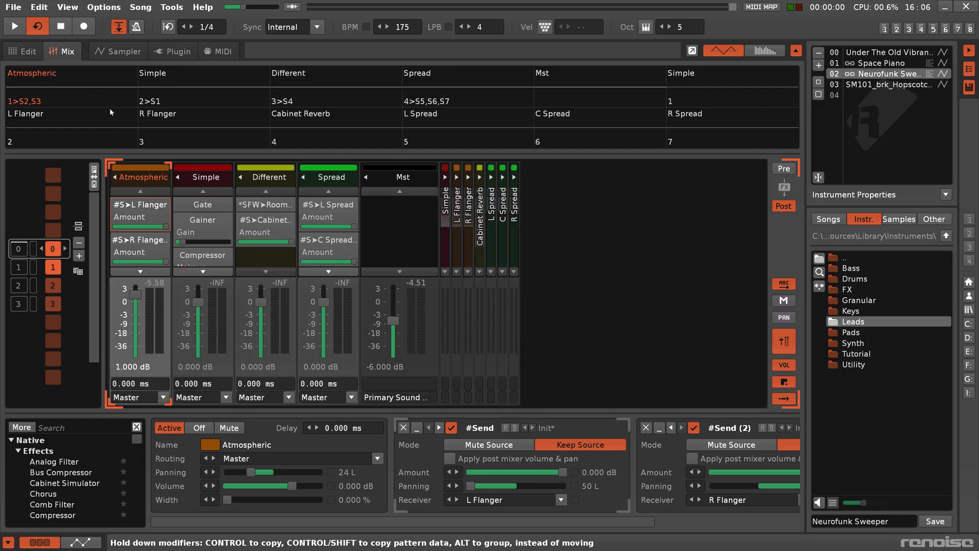
pyautogui.moveTo(204, 177); pyautogui.dragTo(143, 179)
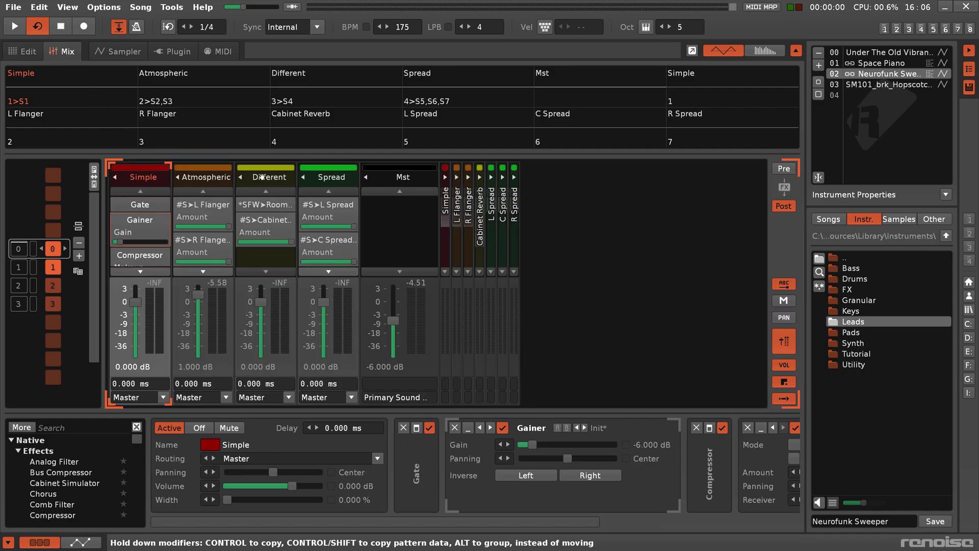
pyautogui.moveTo(263, 177); pyautogui.dragTo(185, 185)
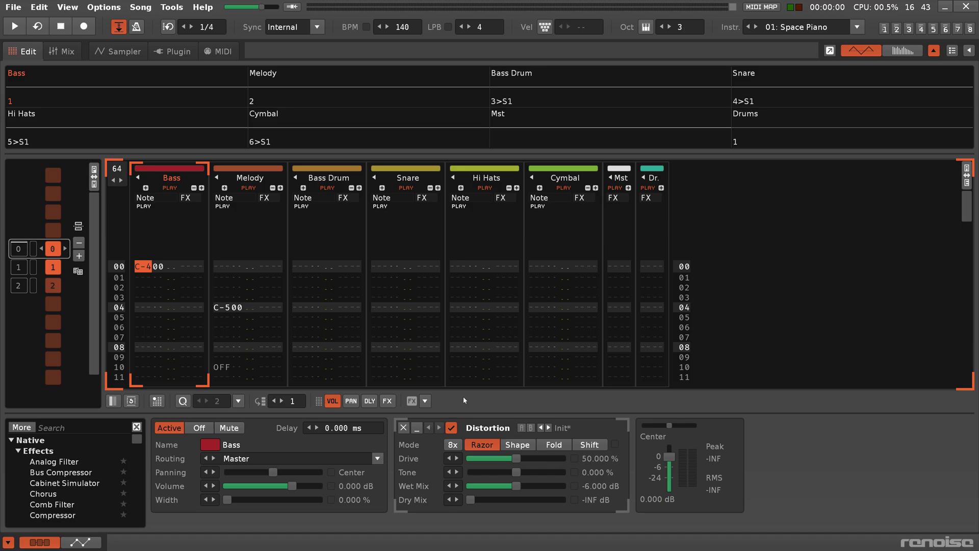
# Step: Insert a new track after Bass, then delete Track 02
pyautogui.click(39, 7)
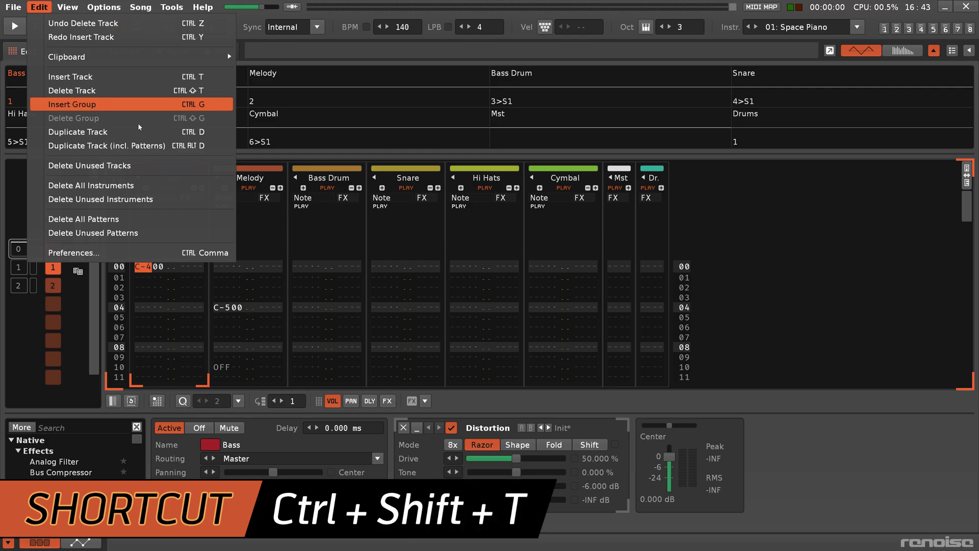
pyautogui.click(151, 283)
pyautogui.rightClick(151, 284)
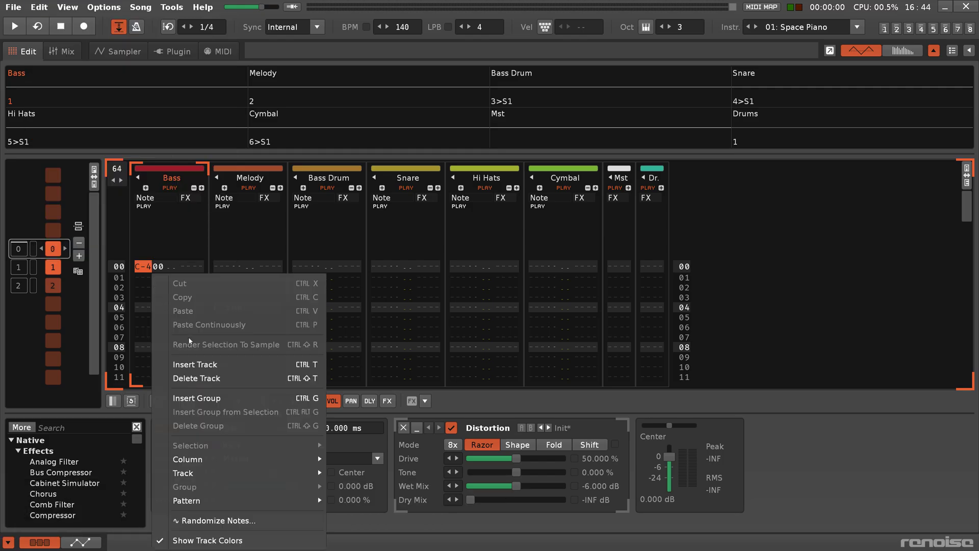
pyautogui.click(203, 368)
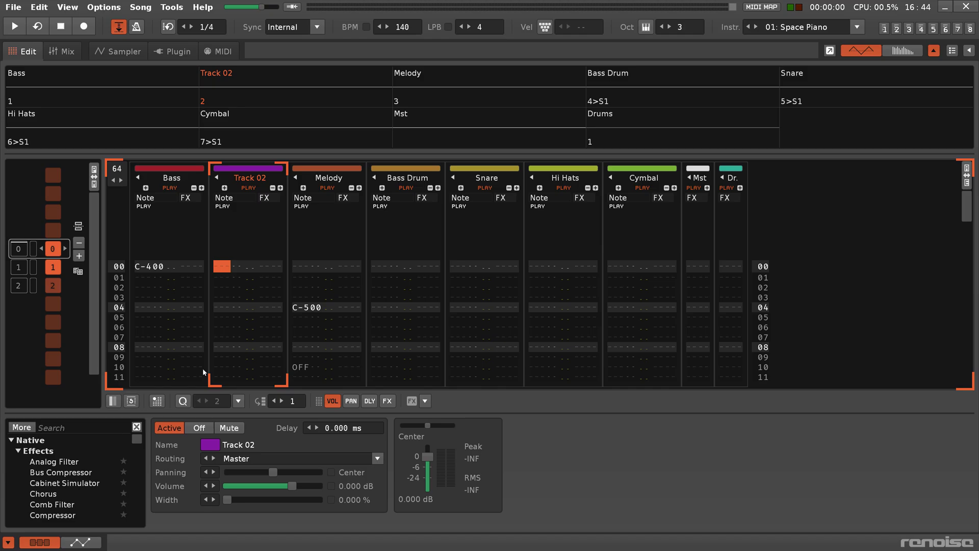
pyautogui.rightClick(222, 272)
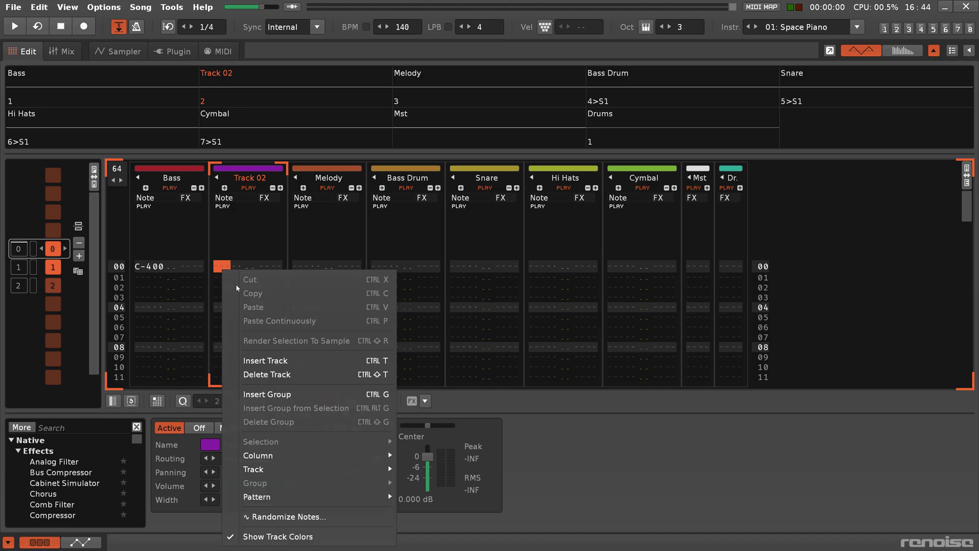
pyautogui.click(258, 375)
# Step: Insert Track 04 after Bass Drum and add send tracks after Mst and Drums
pyautogui.click(306, 274)
pyautogui.rightClick(306, 272)
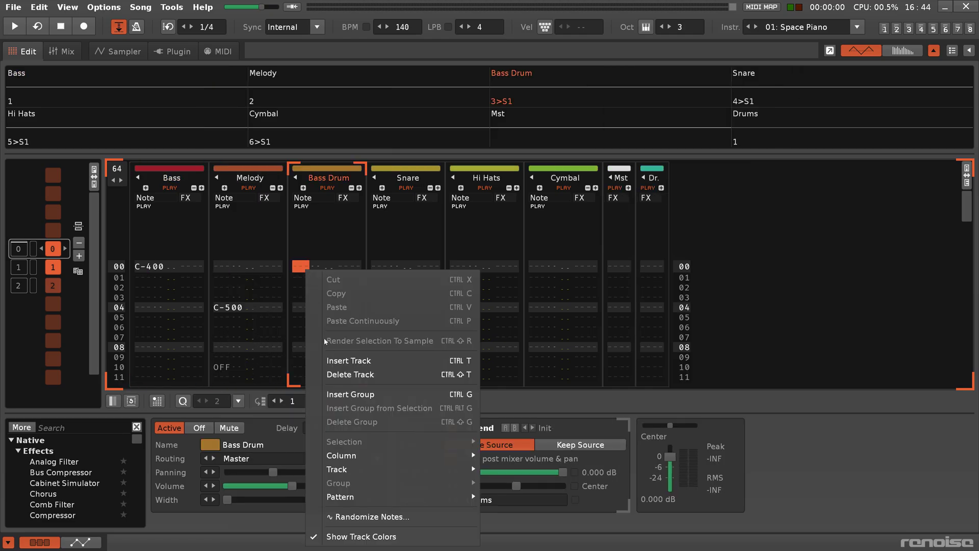
pyautogui.click(338, 368)
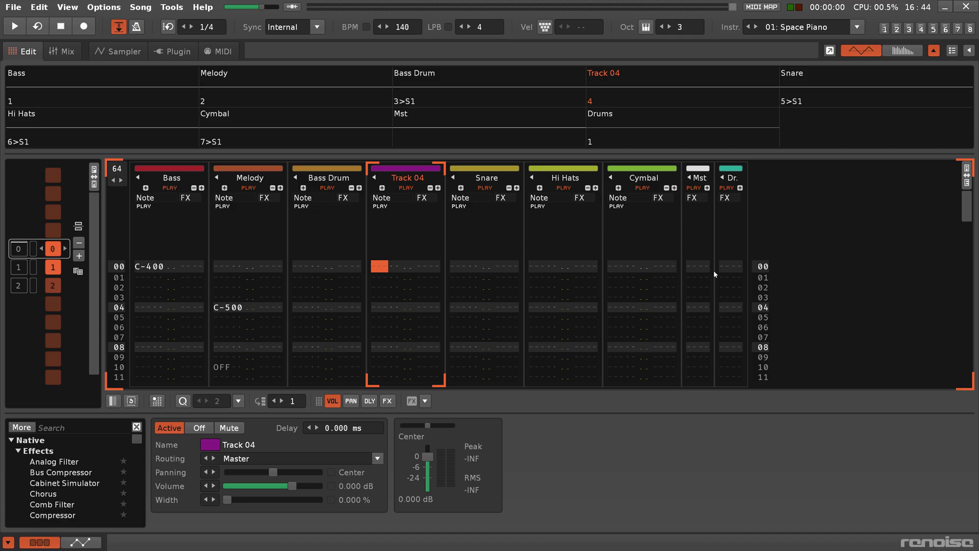
pyautogui.rightClick(692, 266)
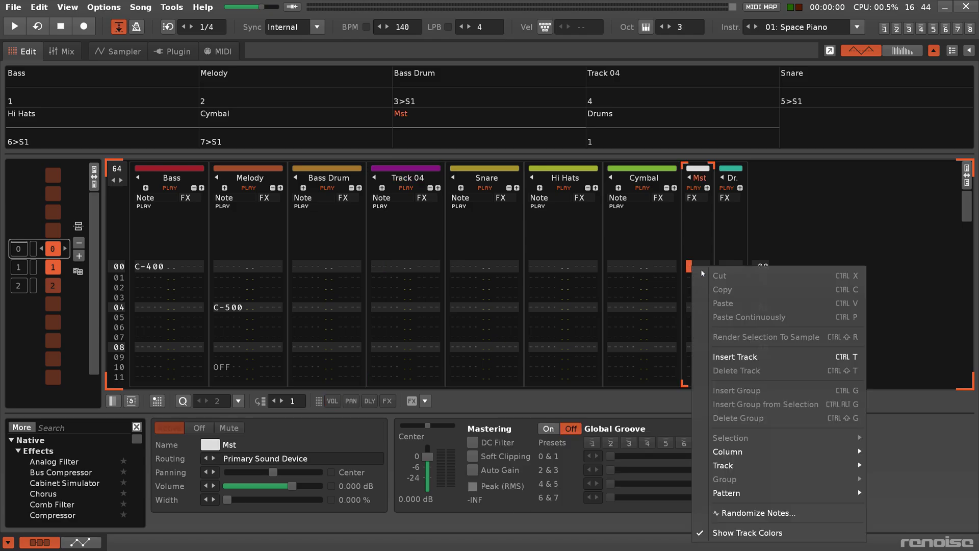
pyautogui.click(747, 359)
pyautogui.rightClick(762, 266)
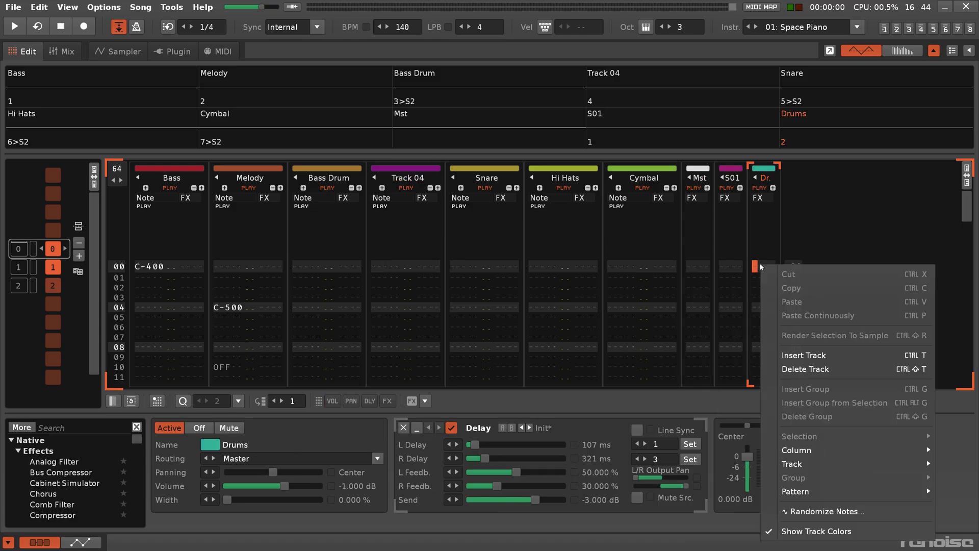
pyautogui.click(789, 355)
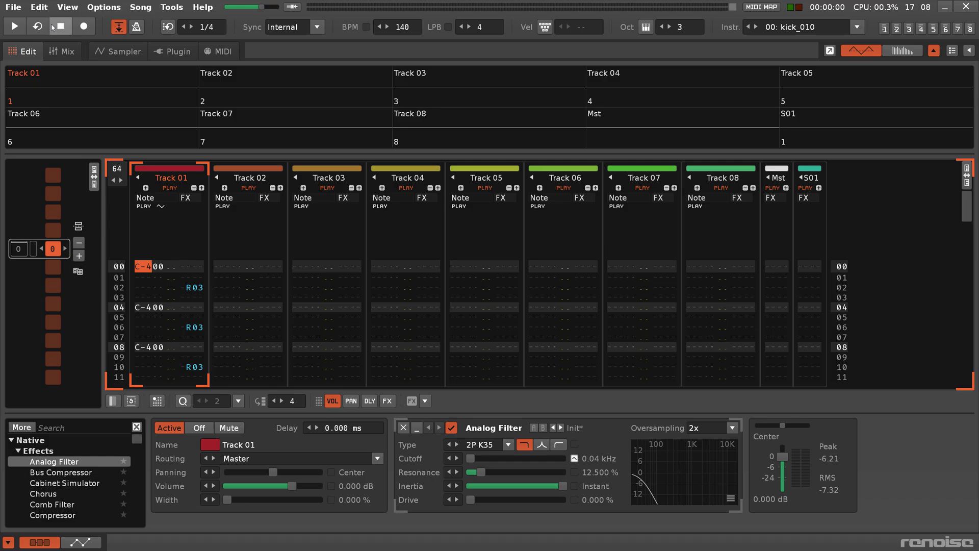
# Step: Duplicate Track 01 from the Edit menu and show its automation editor
pyautogui.click(39, 7)
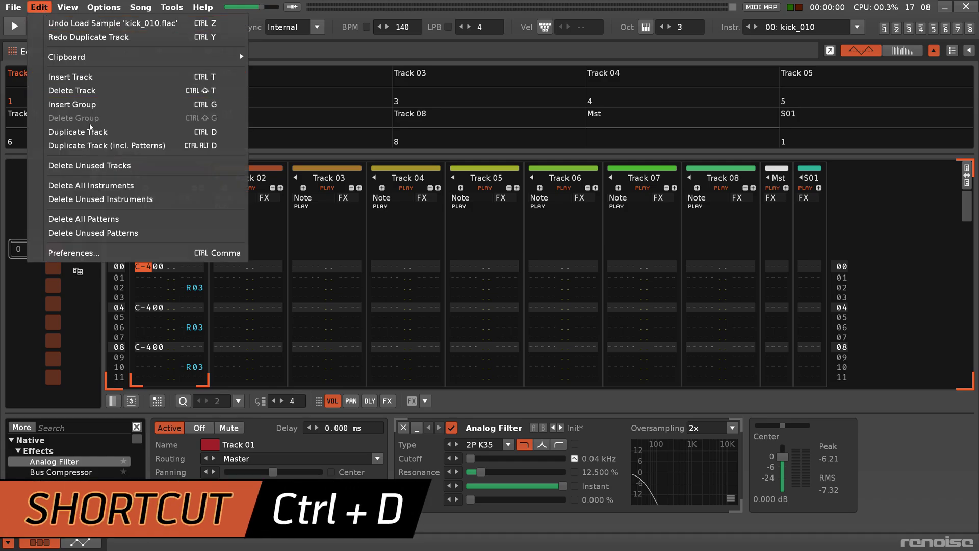
pyautogui.click(92, 133)
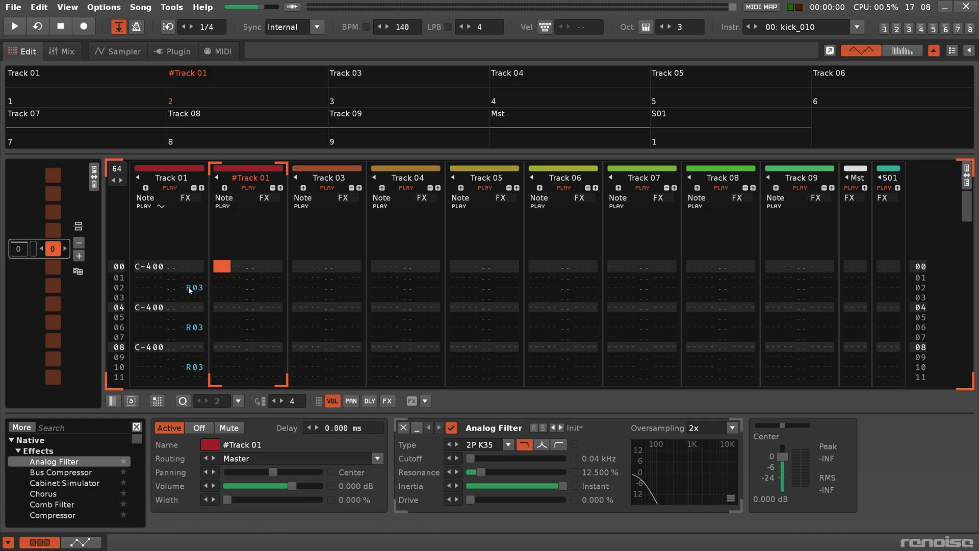
pyautogui.click(81, 542)
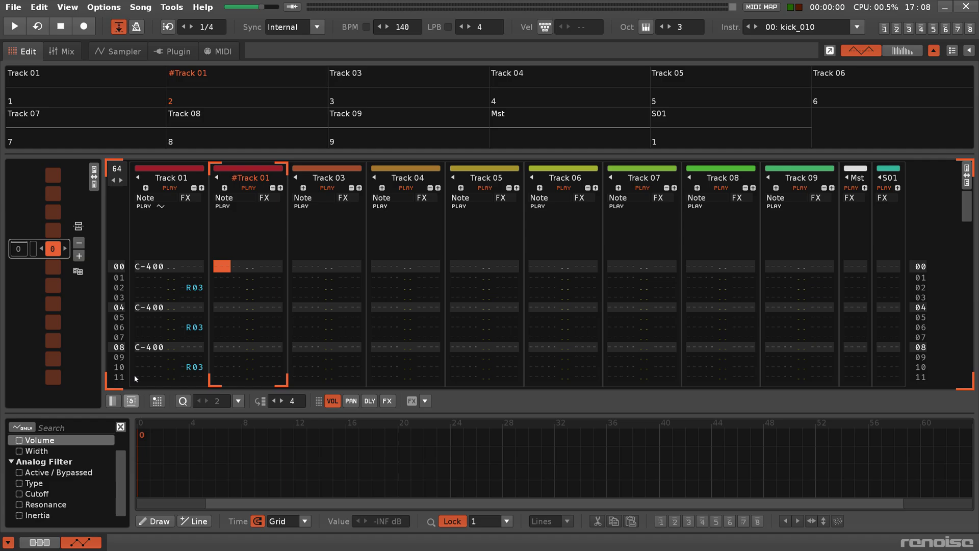
pyautogui.click(142, 271)
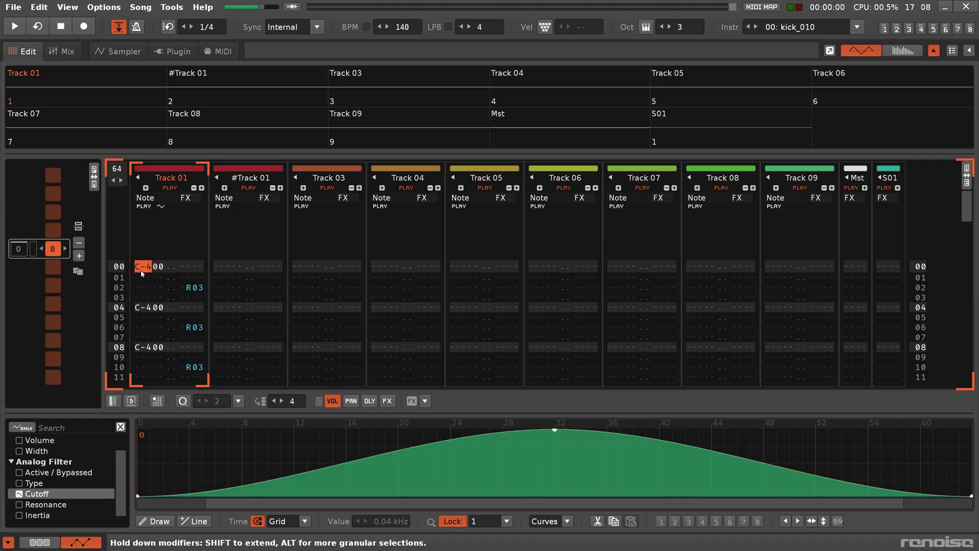
# Step: Duplicate Track 01 including its patterns and display the Cutoff automation curve
pyautogui.rightClick(142, 274)
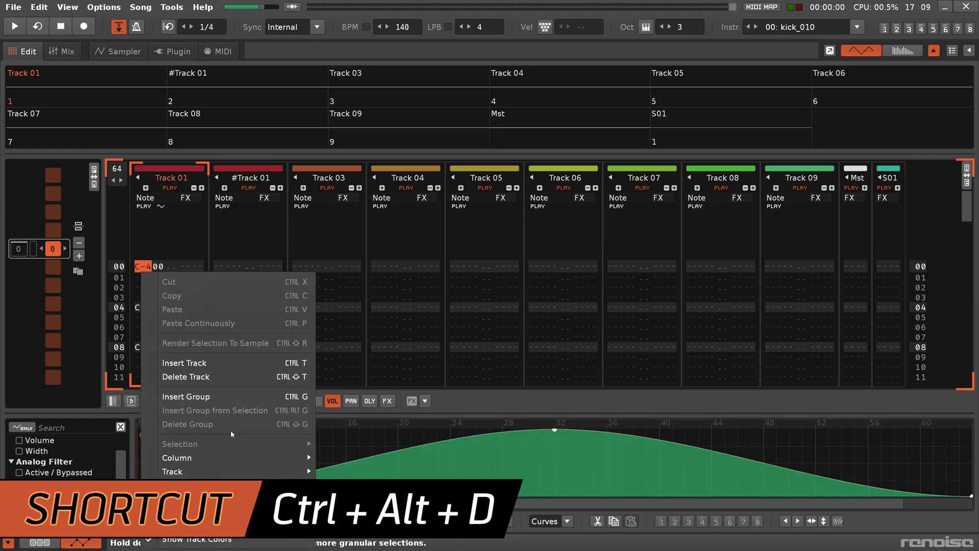
pyautogui.moveTo(230, 470)
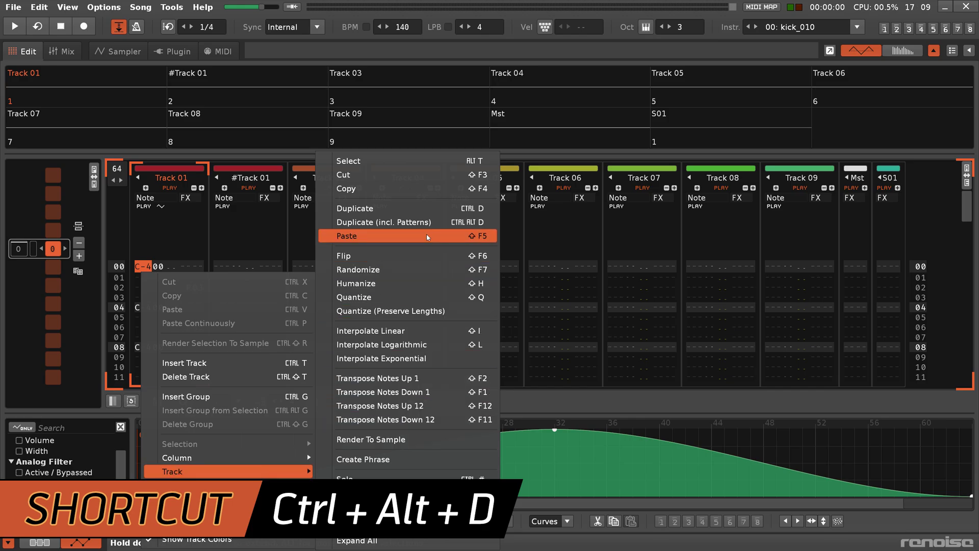
pyautogui.click(383, 222)
pyautogui.click(60, 499)
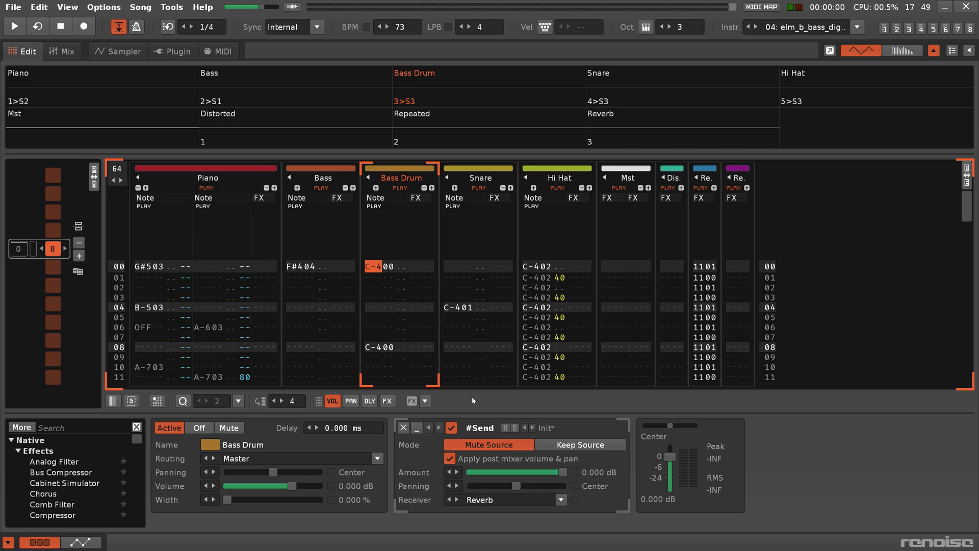
# Step: Try then undo a group on Bass Drum, and drag Snare and Hi Hat into Group 06
pyautogui.rightClick(380, 273)
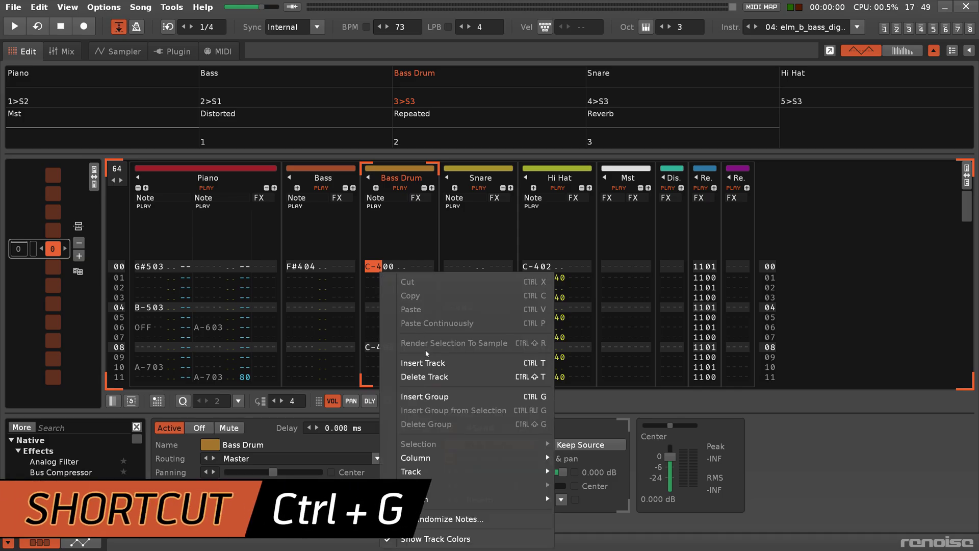
pyautogui.click(426, 395)
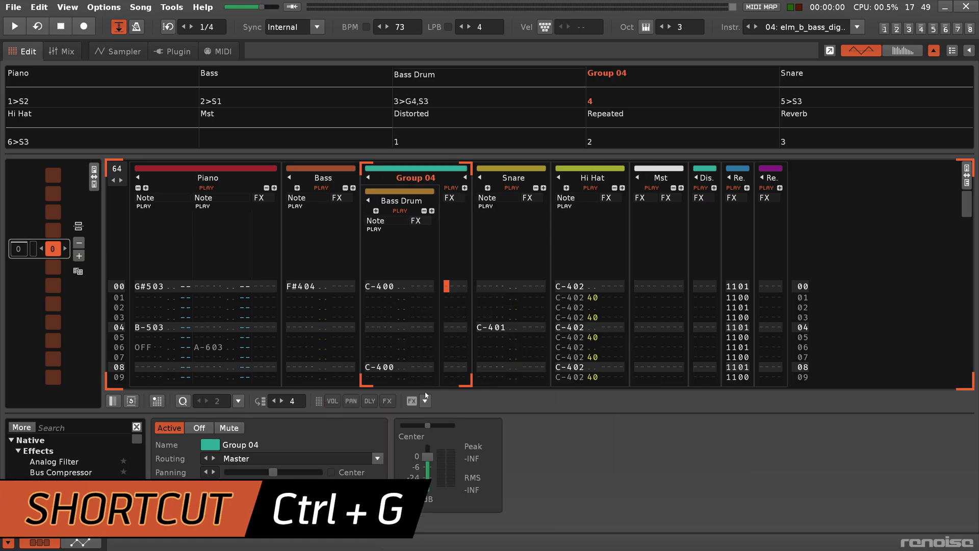
pyautogui.hotkey('ctrl', 'z')
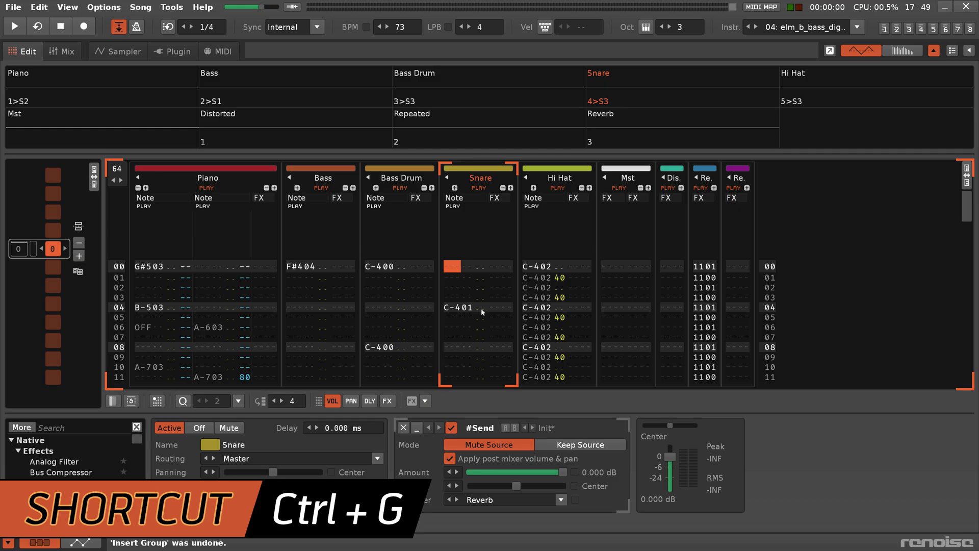
pyautogui.moveTo(486, 176); pyautogui.dragTo(397, 217)
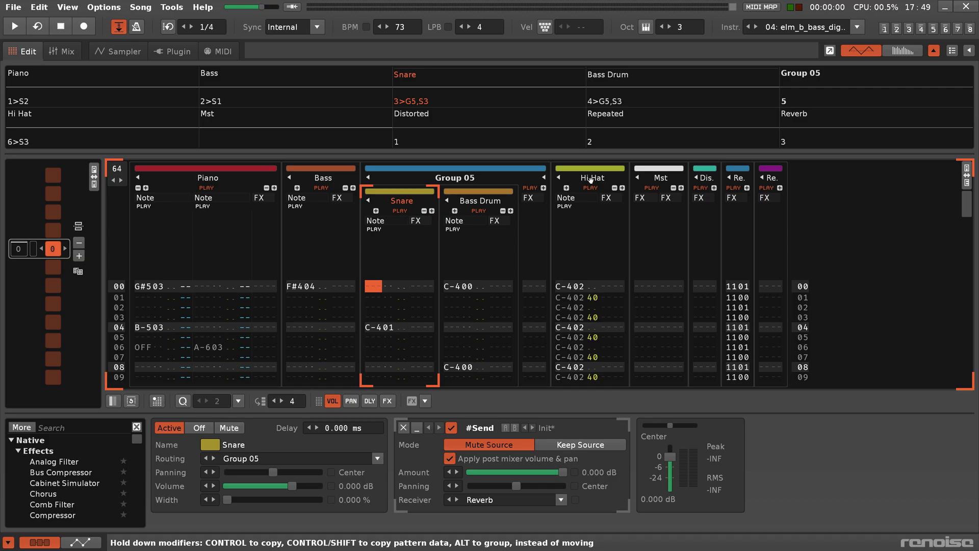
pyautogui.moveTo(590, 178); pyautogui.dragTo(517, 271)
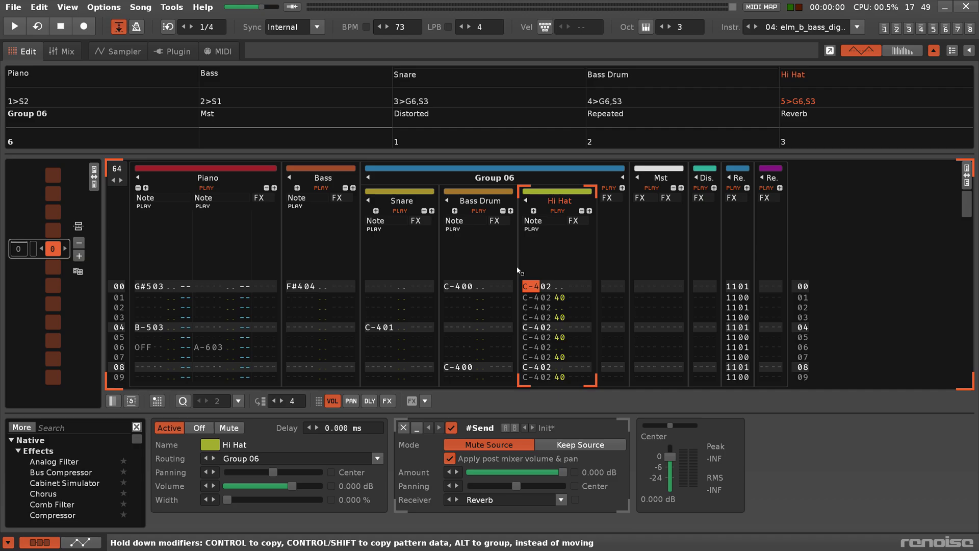
# Step: Undo the grouping, then group Bass Drum, Snare and Hi Hat from a selection
pyautogui.hotkey('ctrl', 'z')
pyautogui.hotkey('ctrl', 'z')
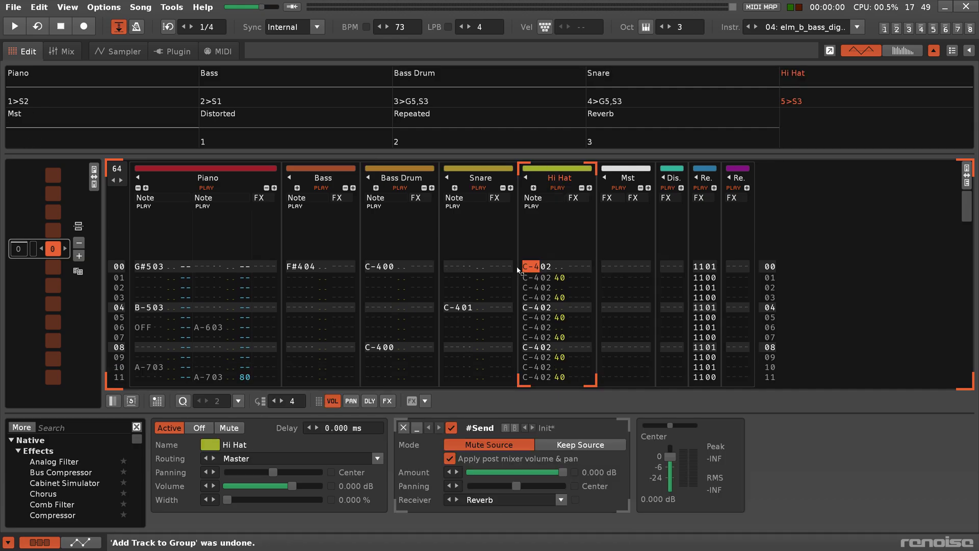
pyautogui.moveTo(370, 266); pyautogui.dragTo(525, 297)
pyautogui.rightClick(452, 262)
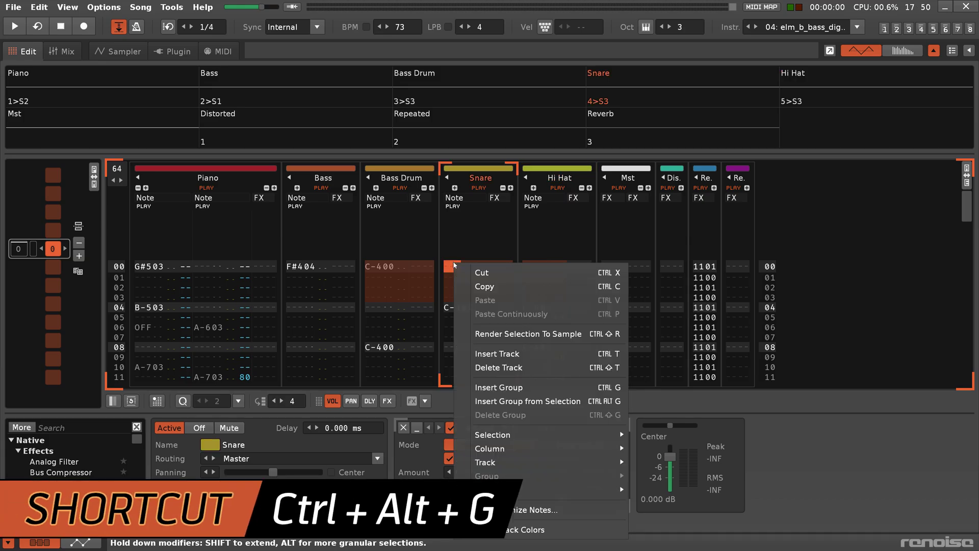
pyautogui.click(521, 401)
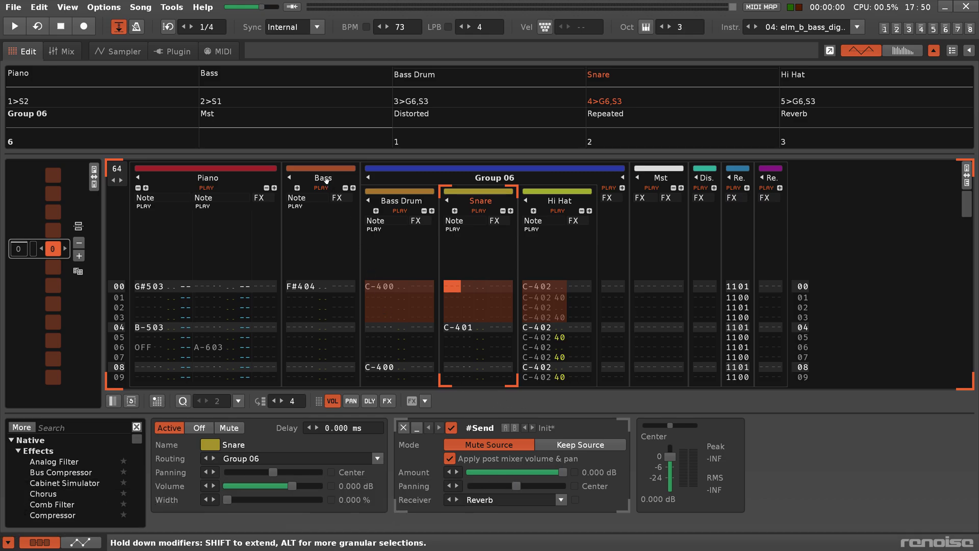
# Step: Group Bass with Piano as Group 03 and nest it inside Group 07
pyautogui.moveTo(326, 179); pyautogui.dragTo(217, 193)
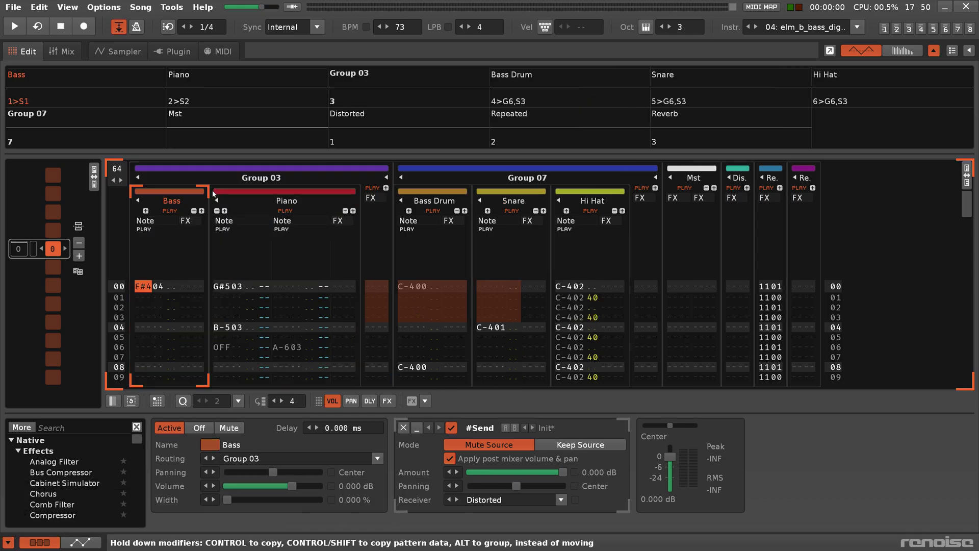
pyautogui.click(256, 178)
pyautogui.moveTo(402, 281); pyautogui.dragTo(402, 281)
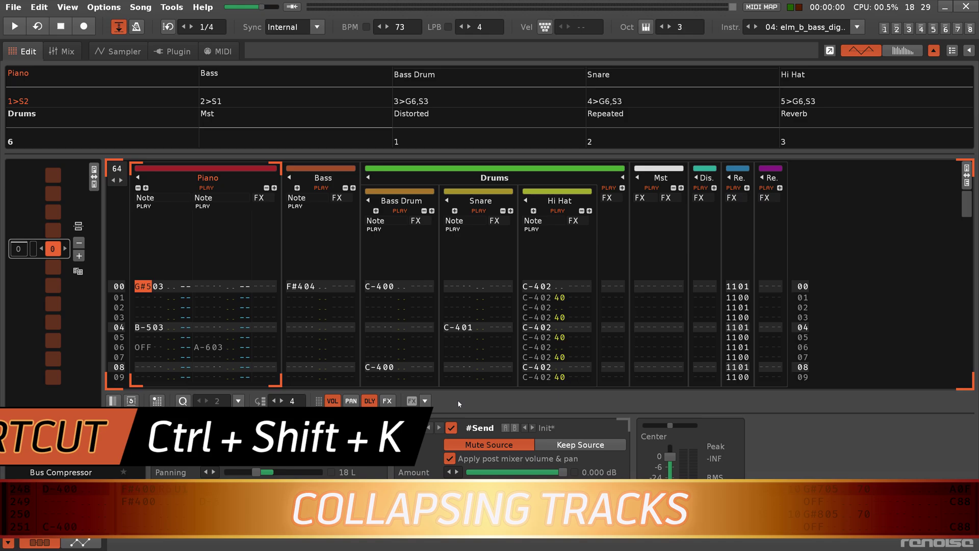
pyautogui.click(138, 179)
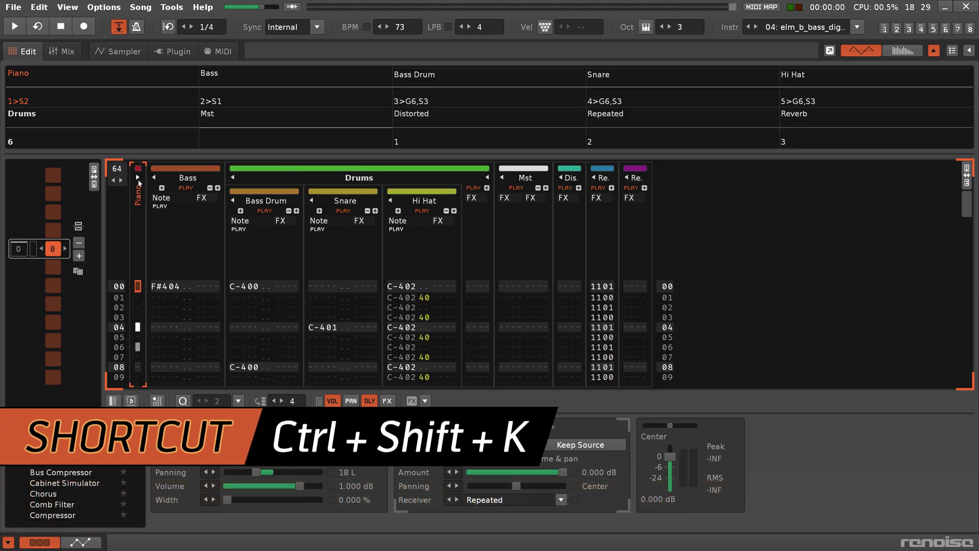
pyautogui.click(138, 179)
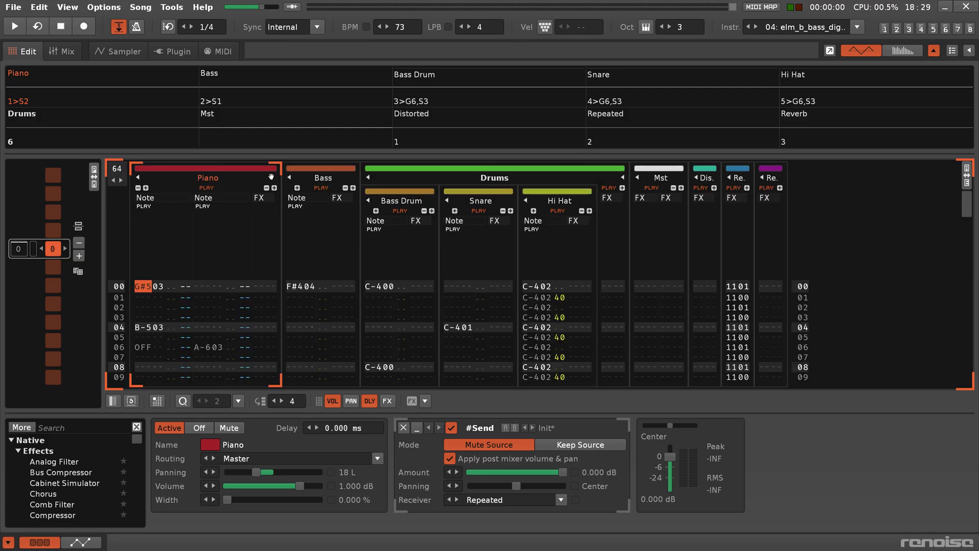
pyautogui.click(290, 178)
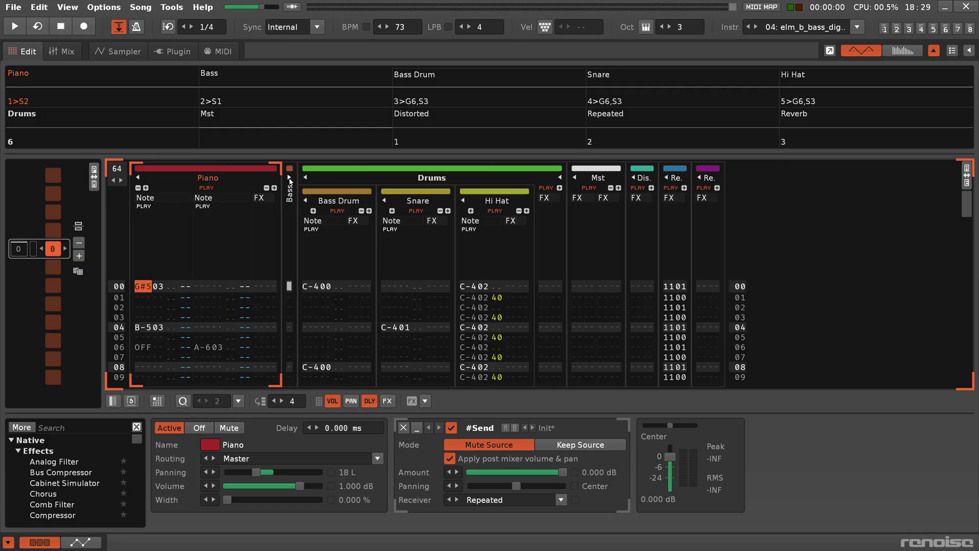
pyautogui.click(289, 179)
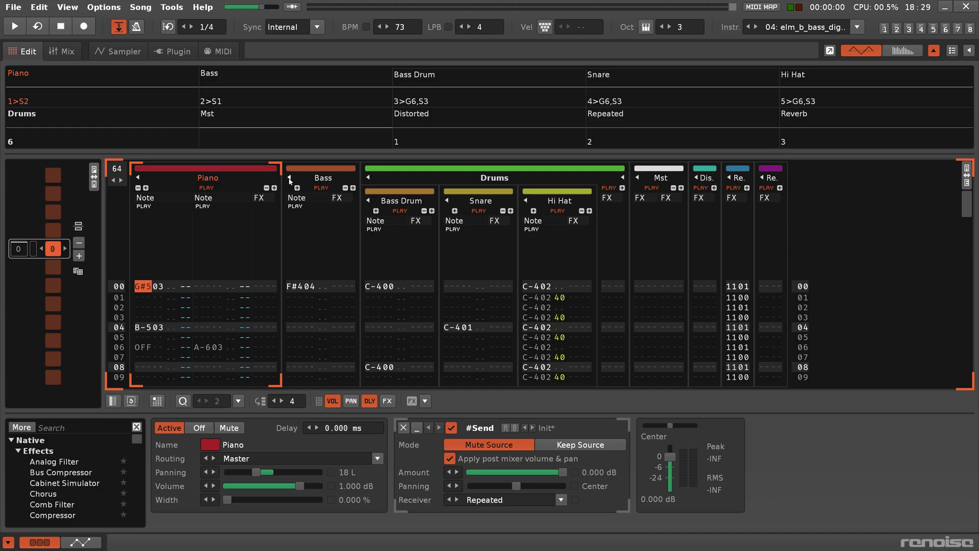
pyautogui.click(369, 177)
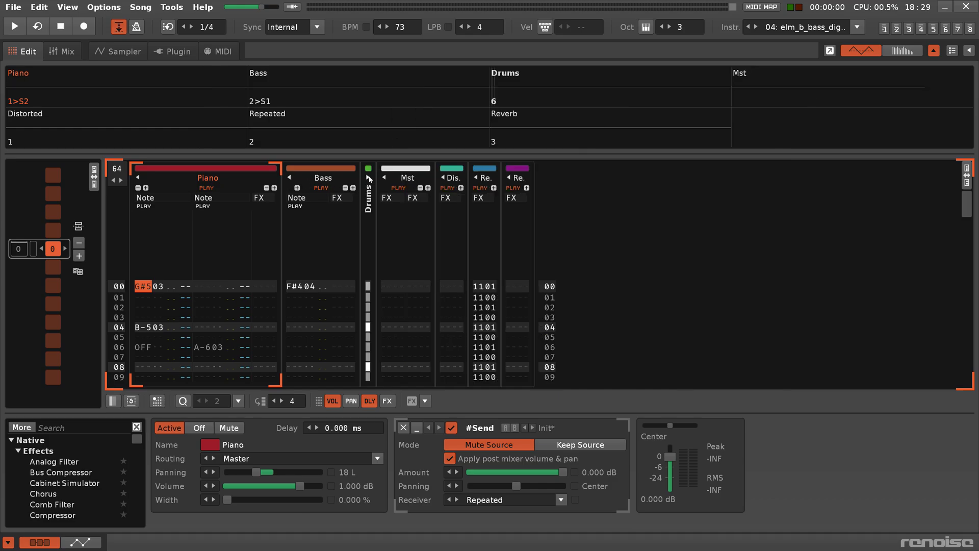
pyautogui.click(368, 178)
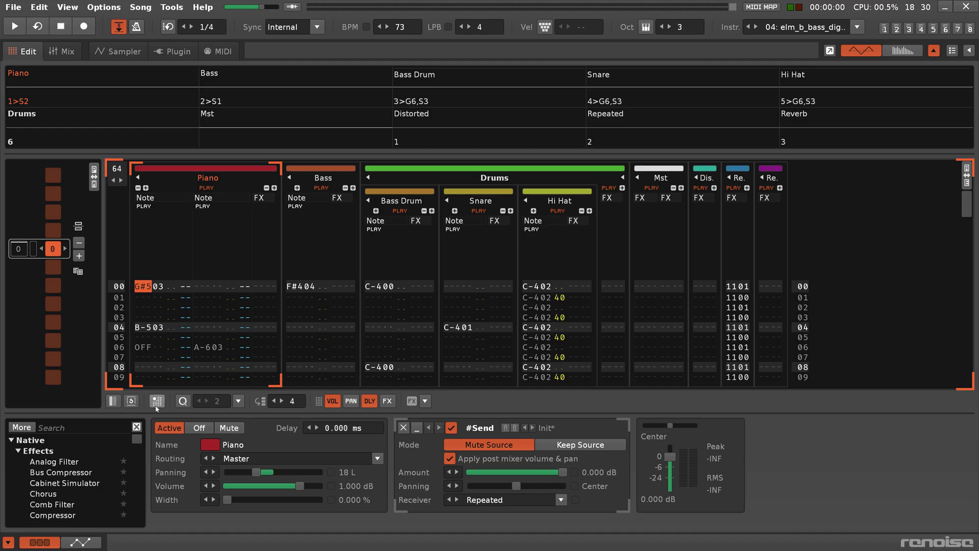
# Step: Turn on single-track edit mode and step through Piano, Bass and Bass Drum to the Drums group
pyautogui.click(111, 402)
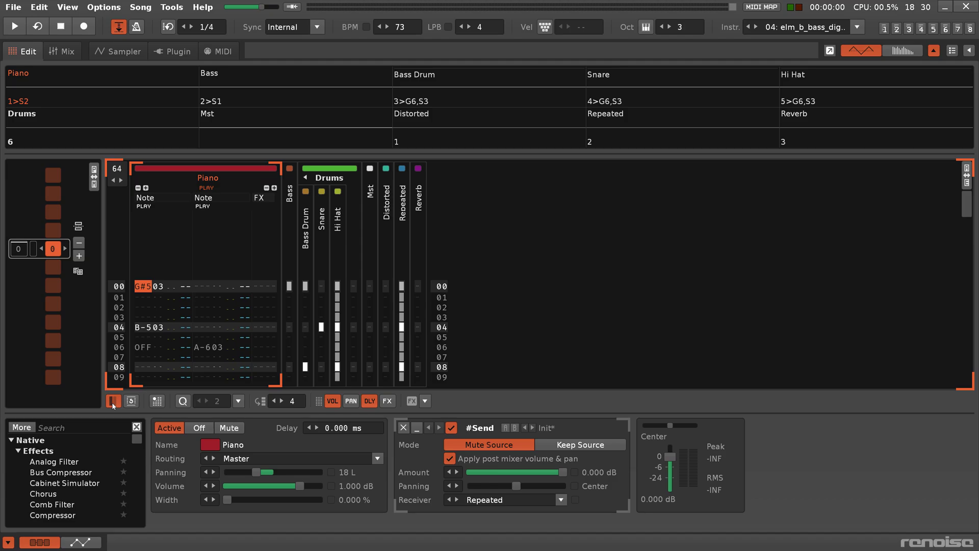
pyautogui.press('Tab')
pyautogui.press('Tab')
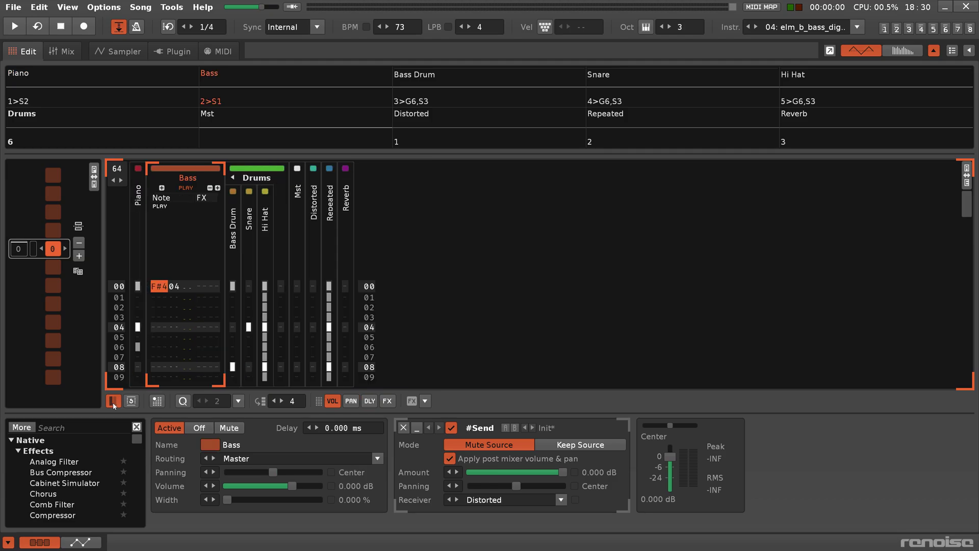
pyautogui.press('Tab')
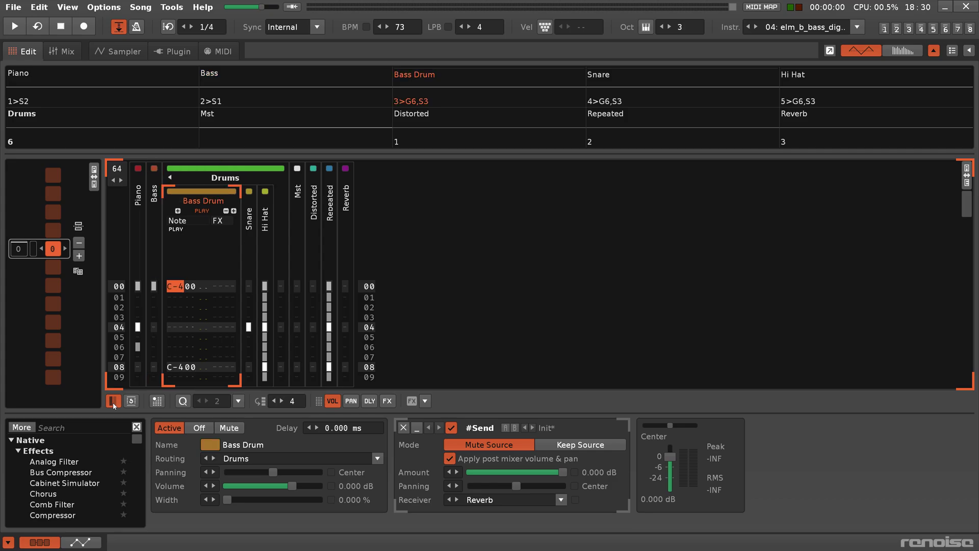
pyautogui.press('Tab')
pyautogui.press('Tab')
pyautogui.press('Tab')
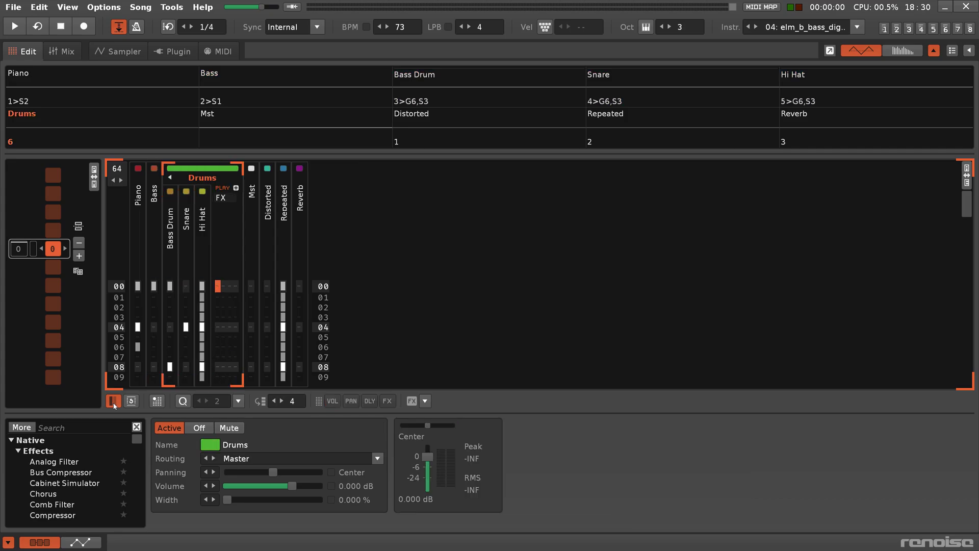
pyautogui.press('Tab')
pyautogui.press('Tab')
pyautogui.press('Tab')
pyautogui.press('Tab')
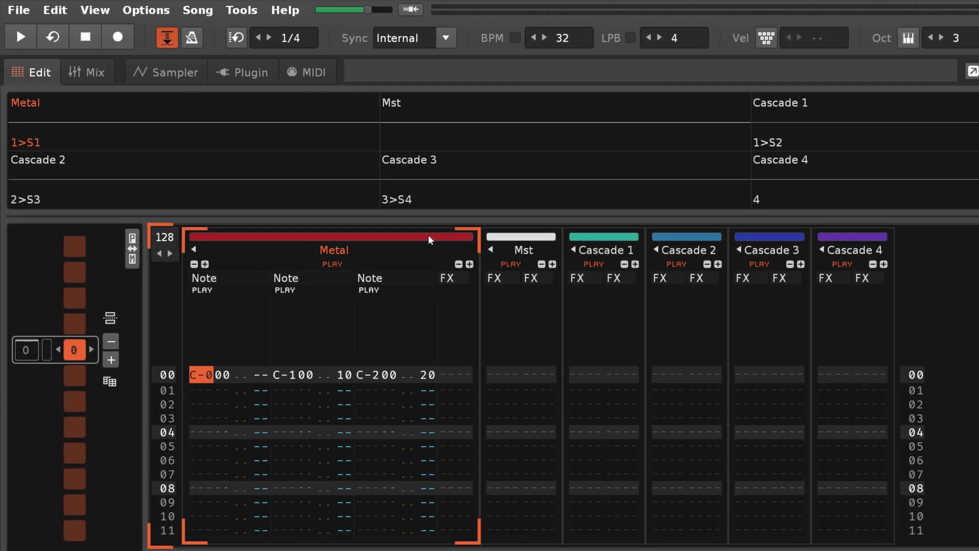
# Step: Try several preset colours on the Metal track, then settle on cyan 00/FE/D8
pyautogui.click(430, 240)
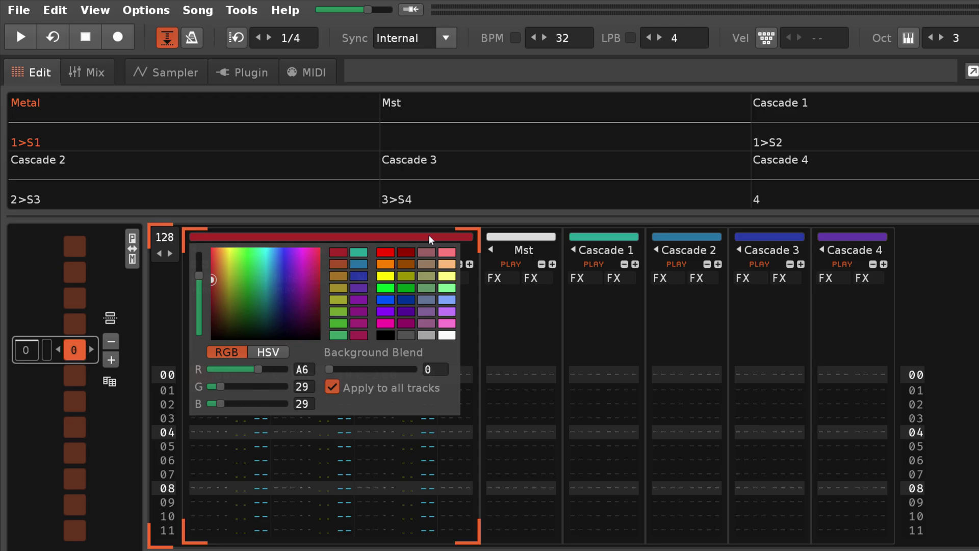
pyautogui.moveTo(233, 294); pyautogui.dragTo(198, 277)
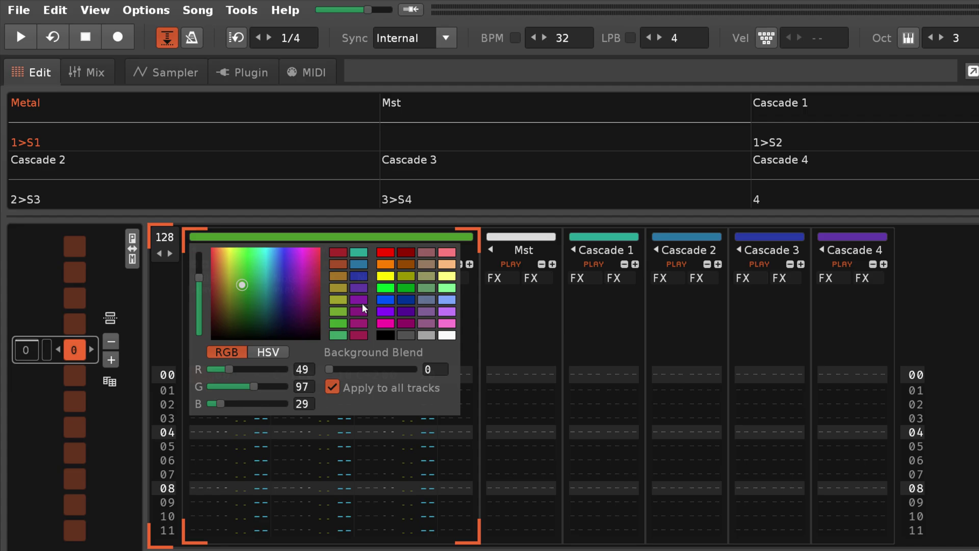
pyautogui.click(426, 288)
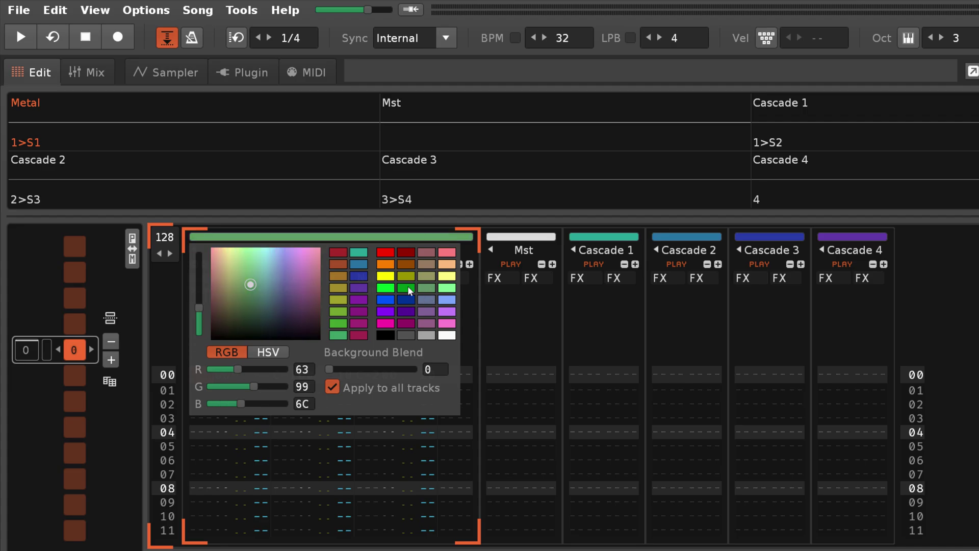
pyautogui.click(406, 289)
pyautogui.click(385, 289)
pyautogui.click(385, 278)
pyautogui.click(406, 277)
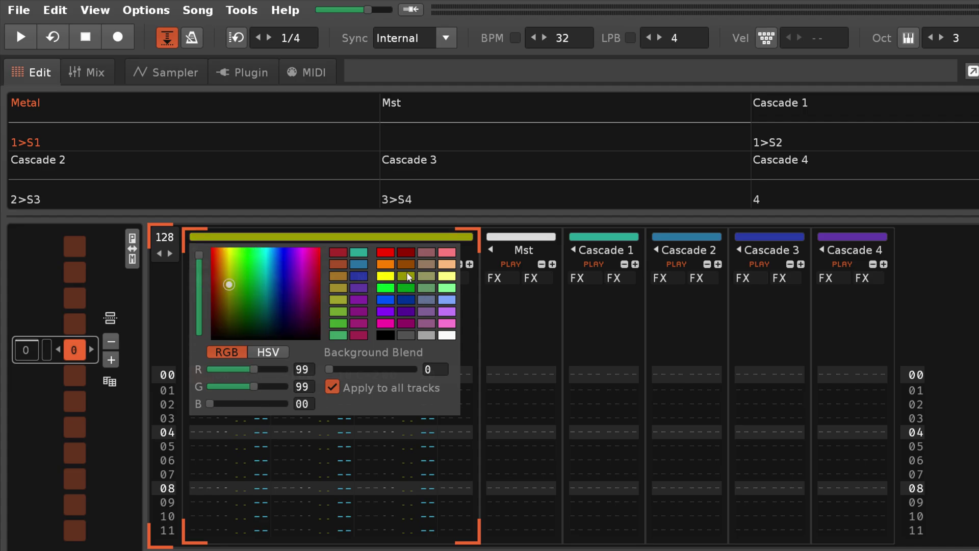
pyautogui.click(408, 265)
pyautogui.click(390, 268)
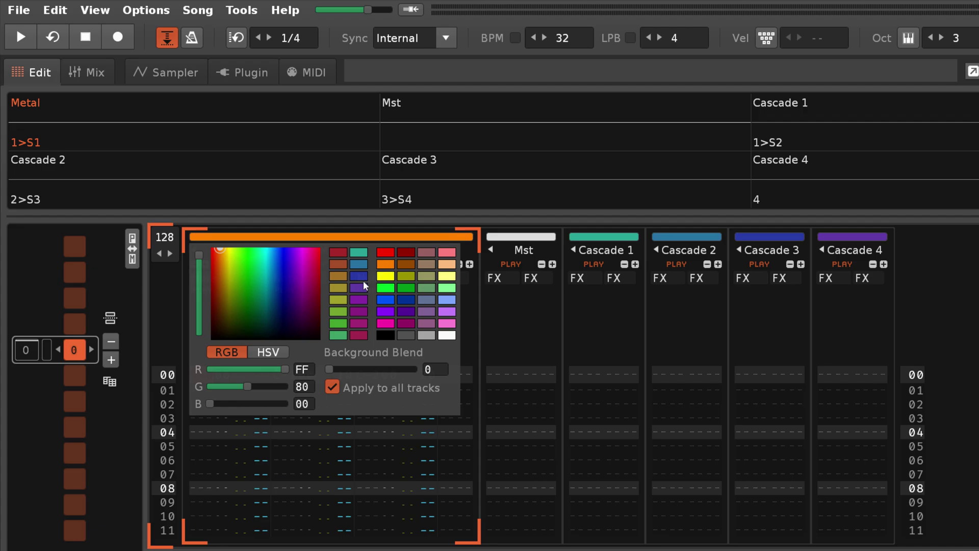
pyautogui.moveTo(226, 298)
pyautogui.mouseDown()
pyautogui.moveTo(258, 284)
pyautogui.moveTo(264, 249)
pyautogui.mouseUp()
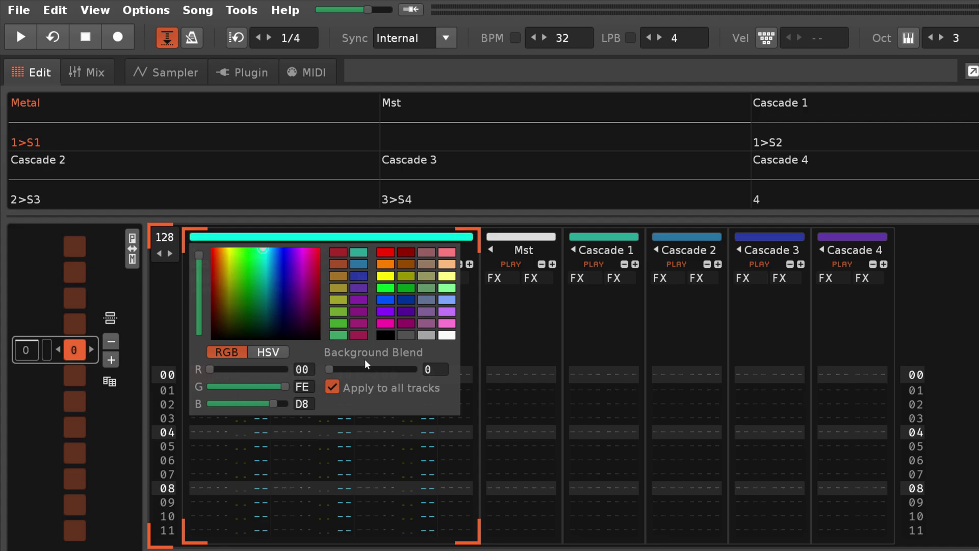
# Step: Store the cyan in a palette swatch and tint all track backgrounds at blend 21
pyautogui.rightClick(433, 316)
pyautogui.click(332, 387)
pyautogui.moveTo(330, 372); pyautogui.dragTo(352, 371)
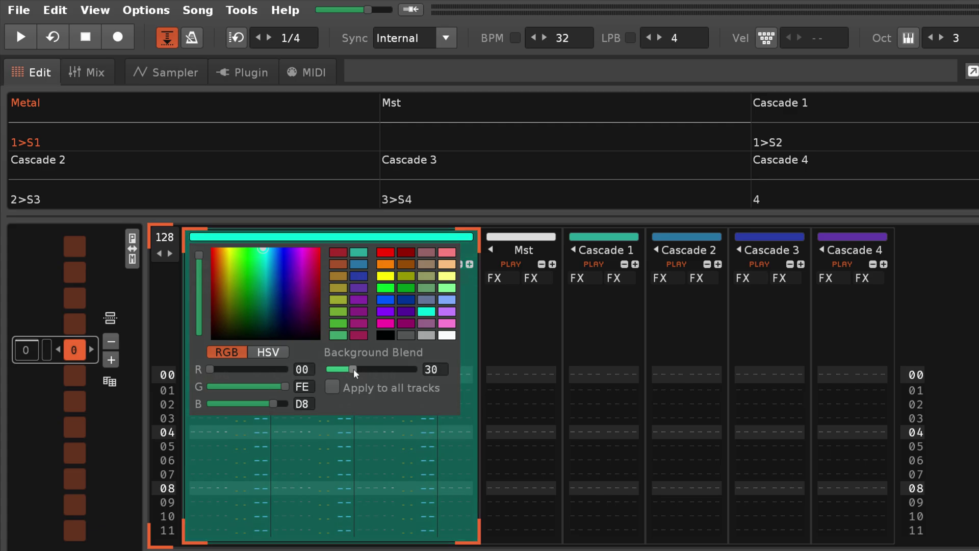
pyautogui.click(332, 387)
pyautogui.moveTo(354, 369); pyautogui.dragTo(344, 339)
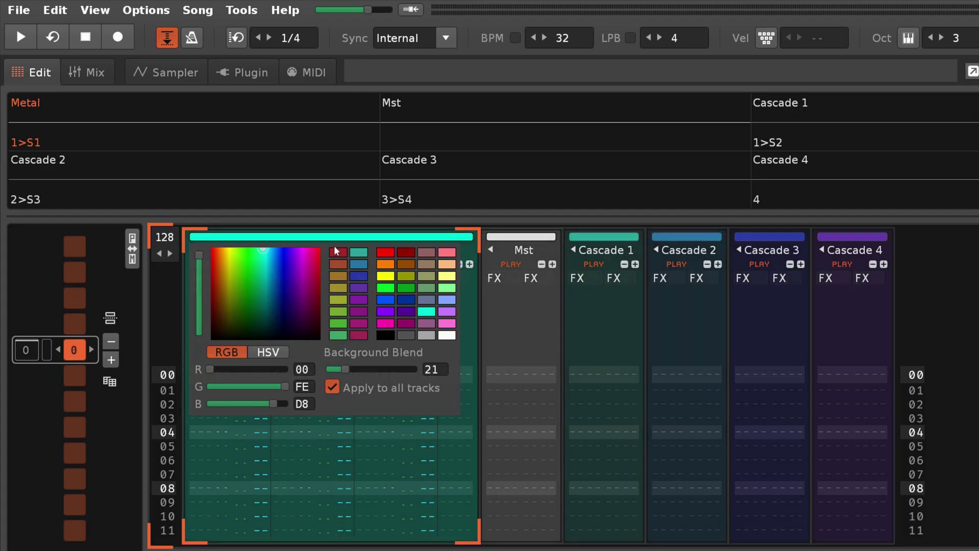